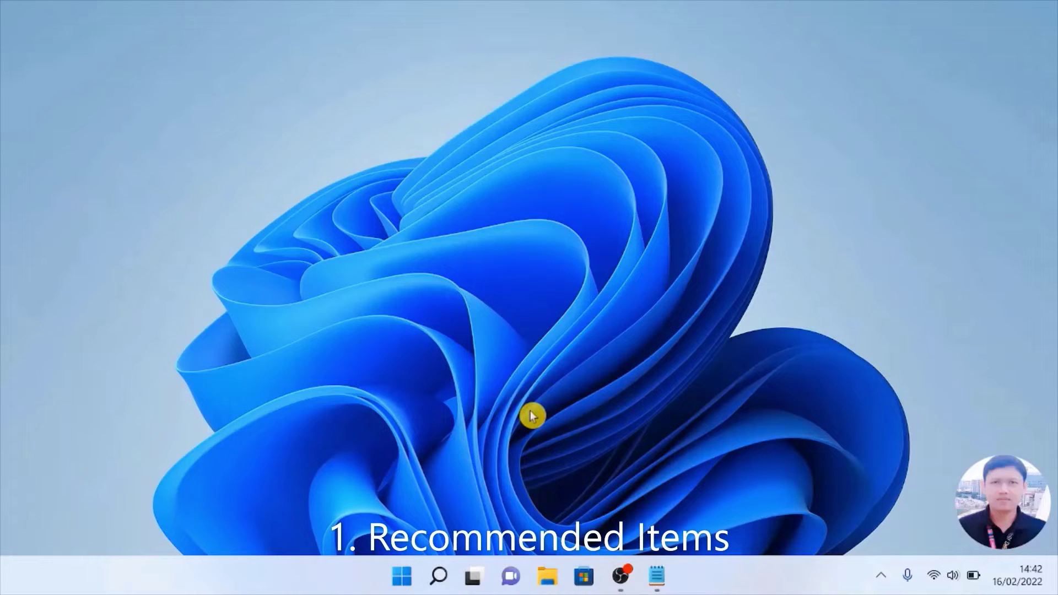
# - Review the full list of recommended apps and recent files in the Start menu
pyautogui.click(406, 577)
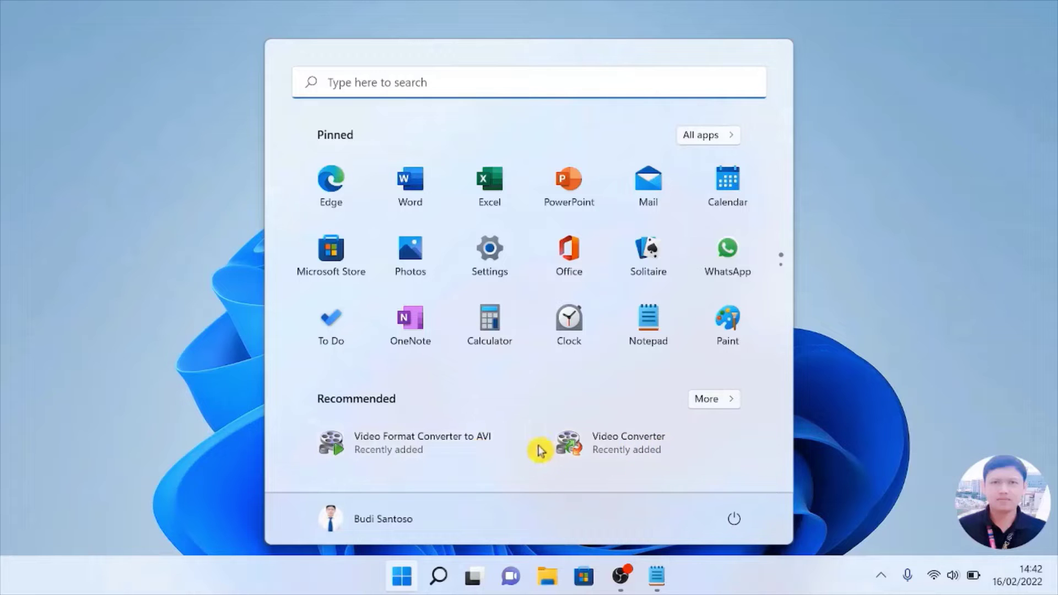
pyautogui.click(716, 400)
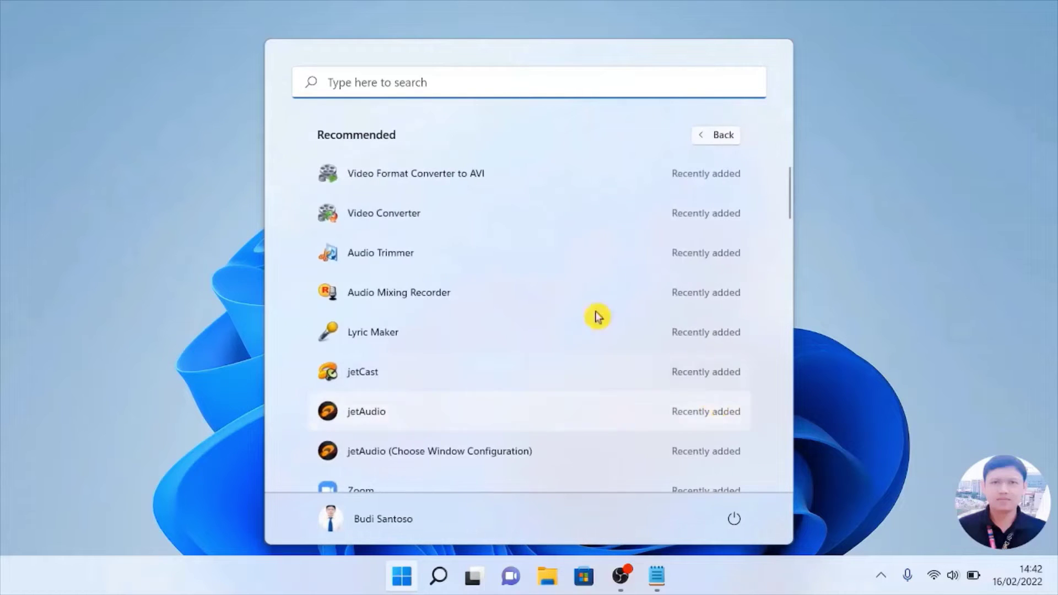
pyautogui.scroll(-5, 508, 269)
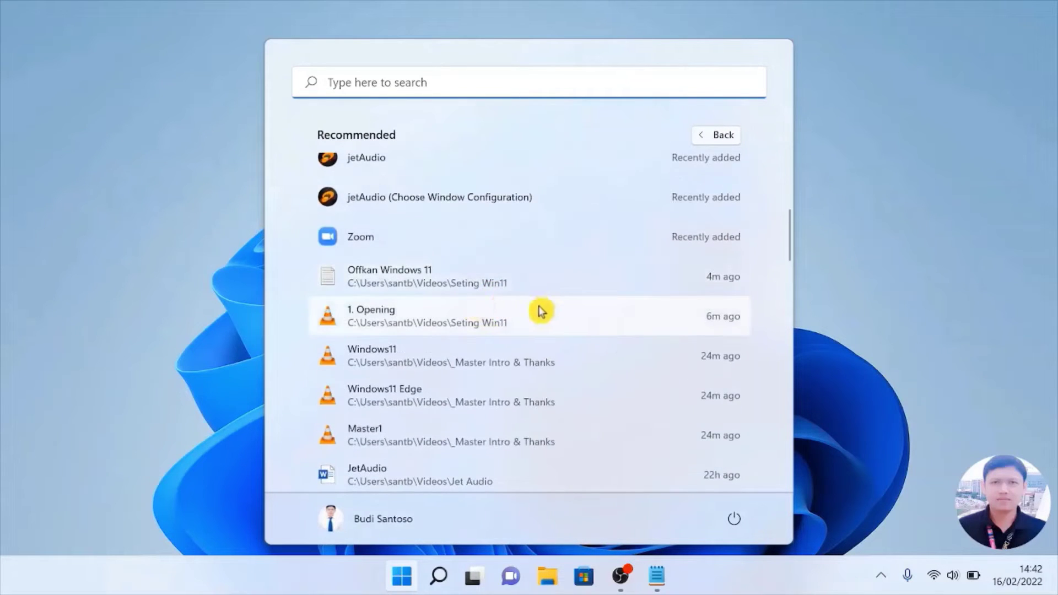
pyautogui.scroll(-10, 539, 312)
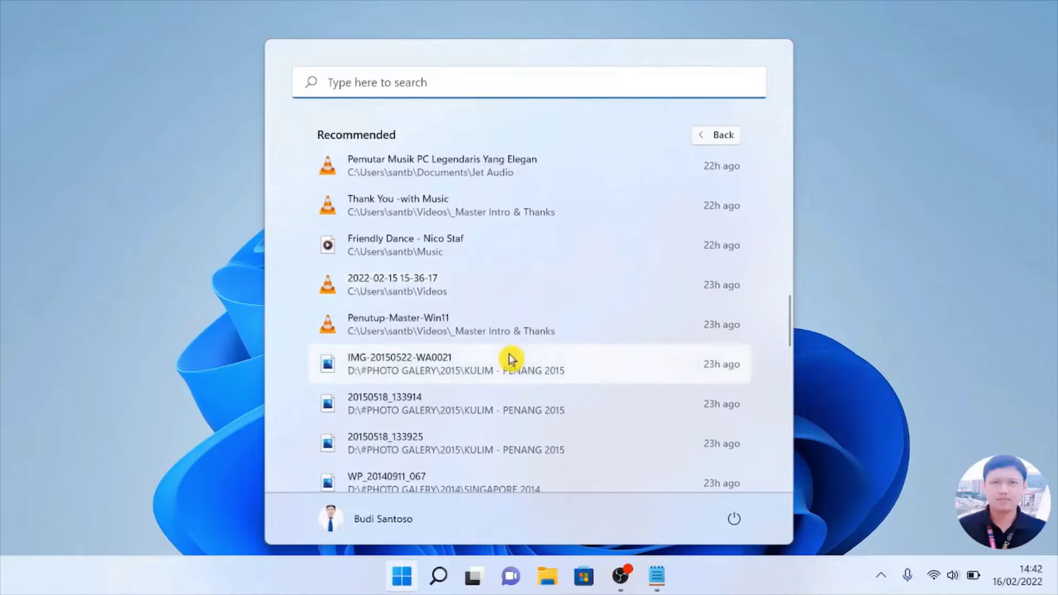
pyautogui.scroll(-3, 509, 359)
pyautogui.scroll(6, 508, 361)
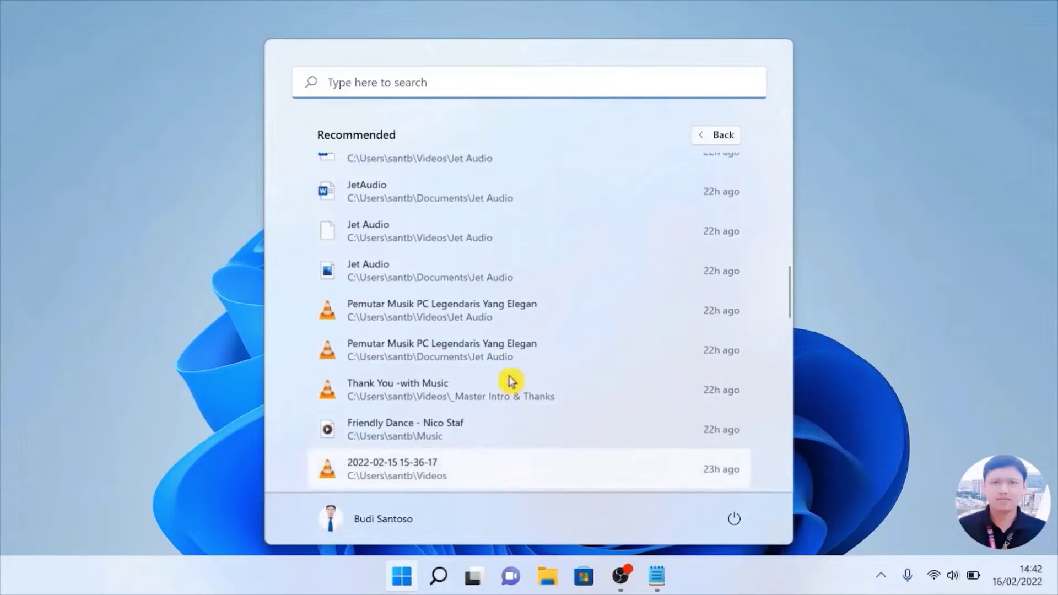
pyautogui.scroll(10, 512, 381)
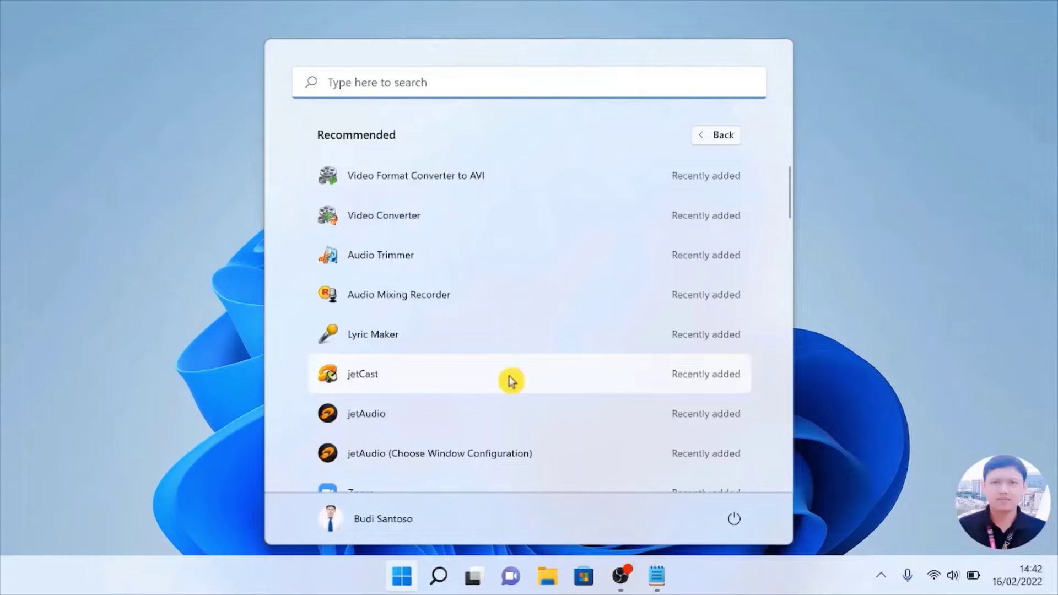
pyautogui.press('Escape')
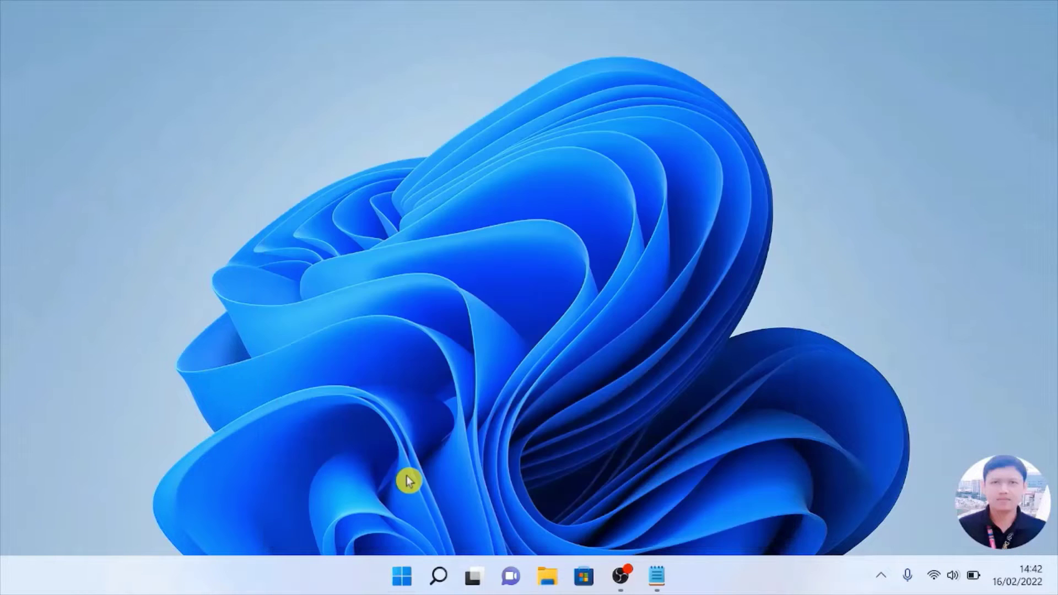
# - Turn off showing recently added apps, most used apps and recently opened items in the Start personalization settings
pyautogui.rightClick(404, 577)
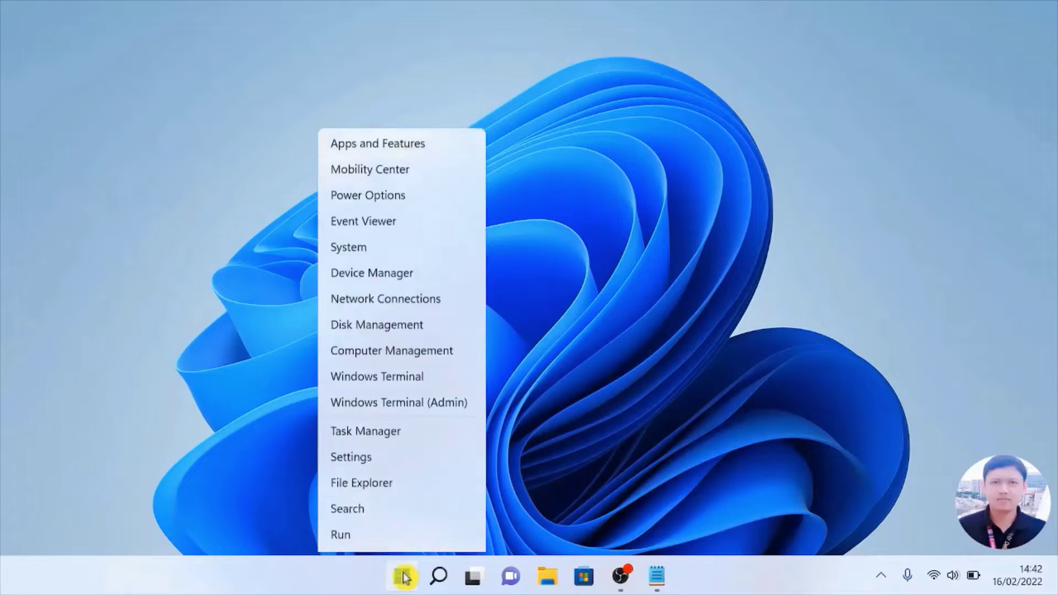
pyautogui.click(379, 406)
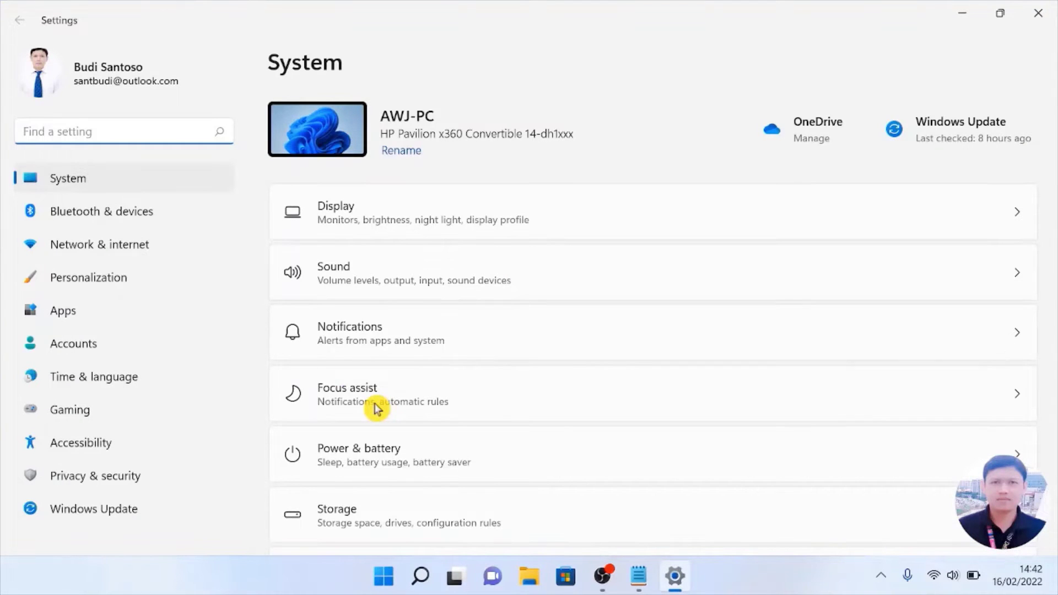
pyautogui.click(104, 287)
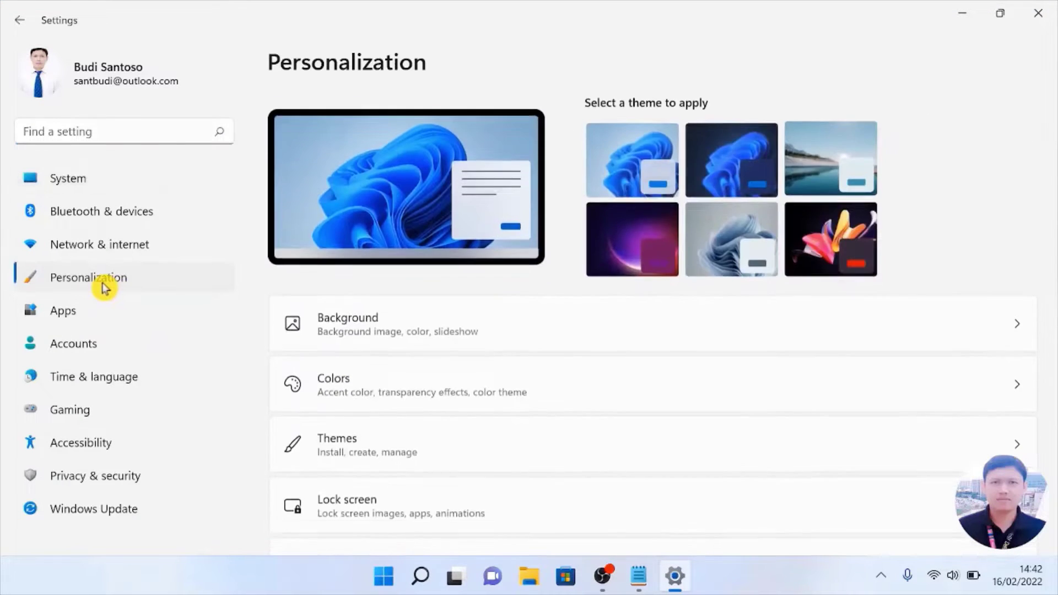
pyautogui.scroll(-2, 587, 407)
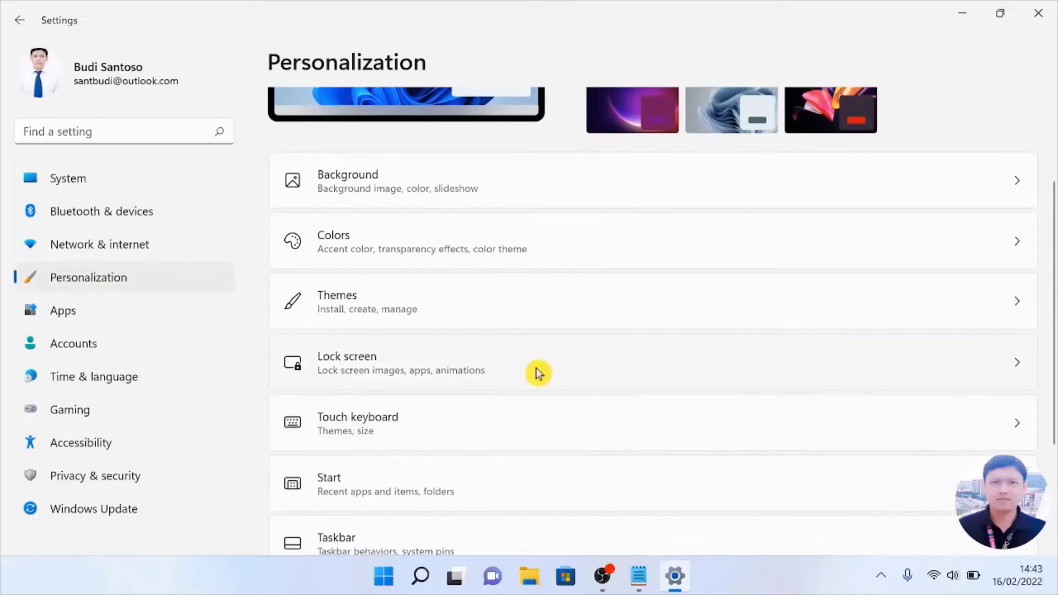
pyautogui.click(338, 491)
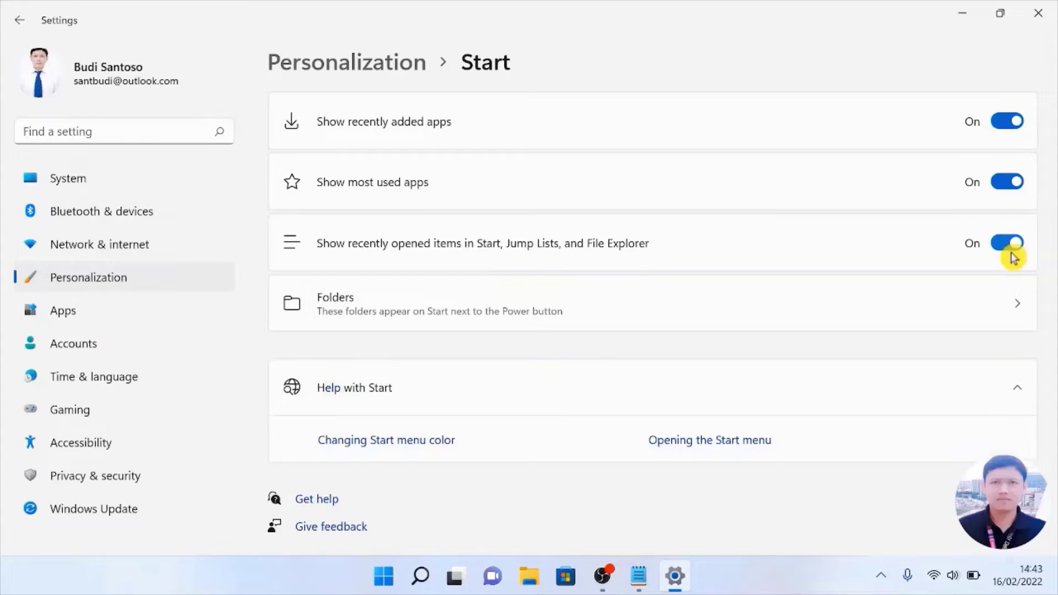
pyautogui.click(1004, 243)
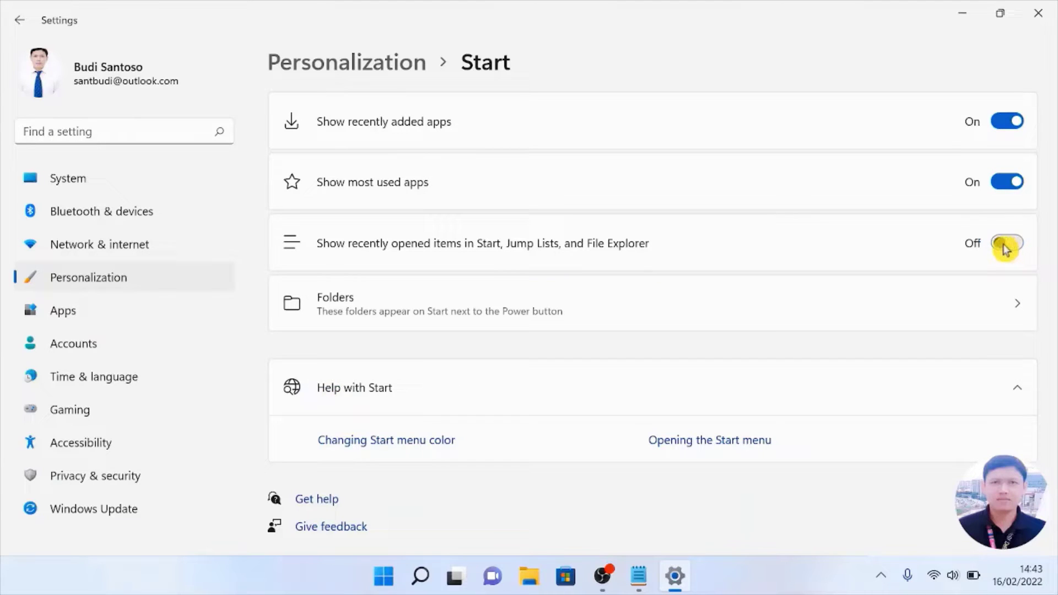
pyautogui.click(1003, 185)
pyautogui.click(997, 126)
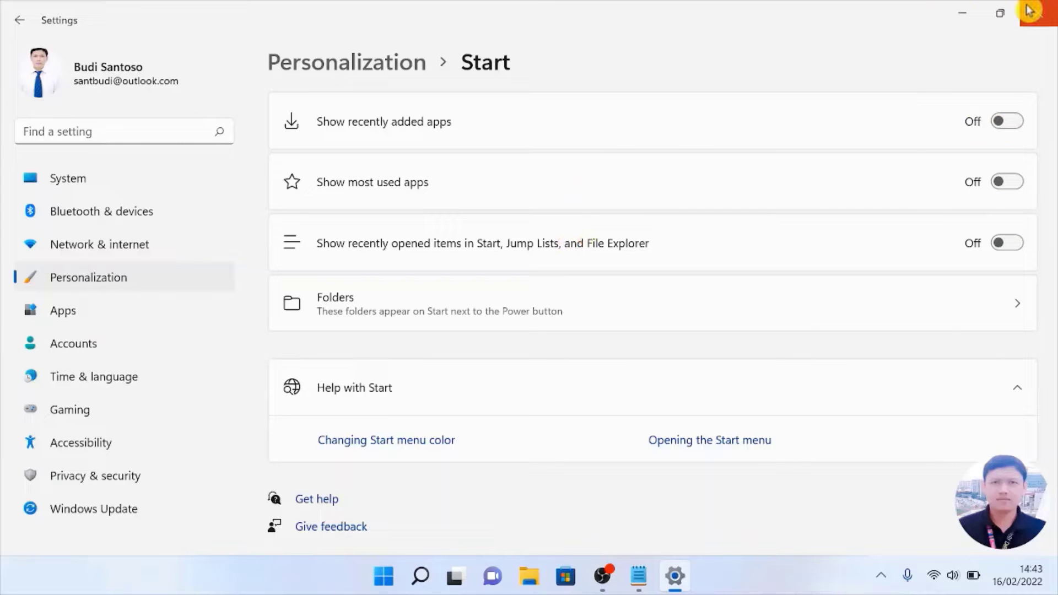
pyautogui.click(1039, 15)
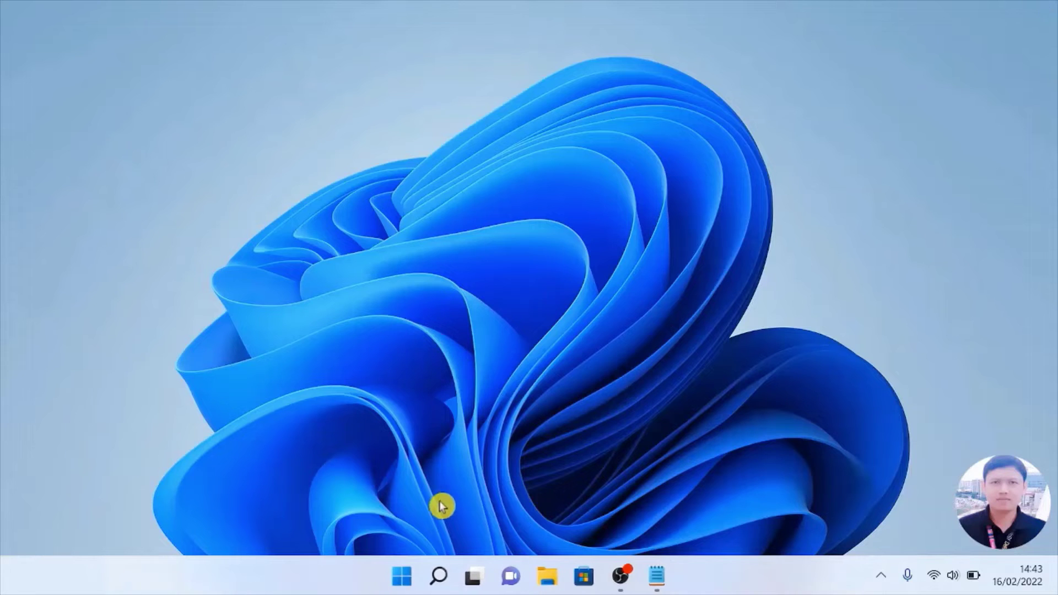
# - Set the Music, Pictures and Videos folders to appear next to the Power button on Start and check the result
pyautogui.click(406, 577)
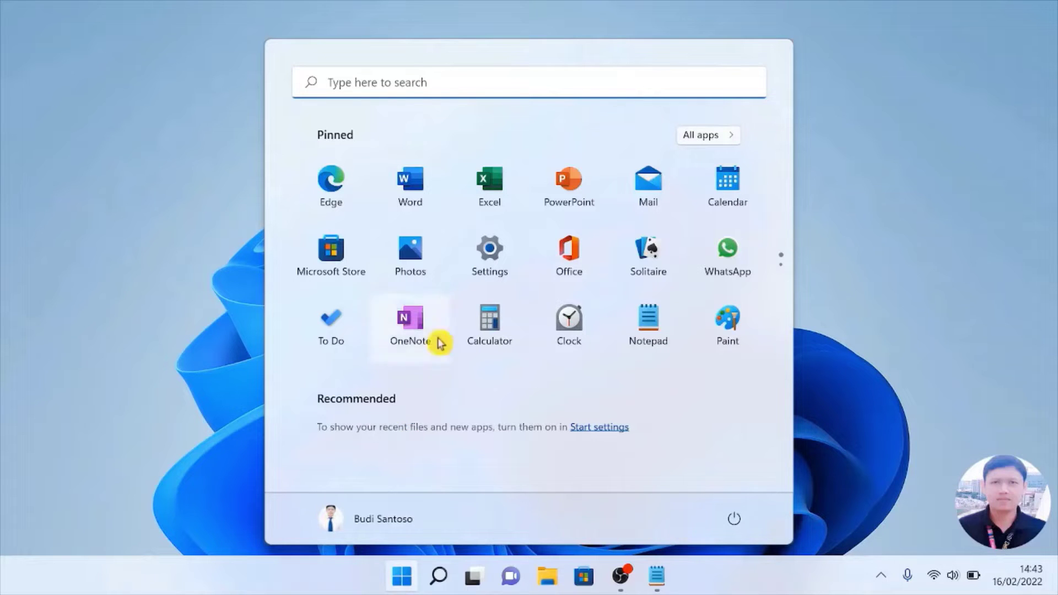
pyautogui.click(487, 271)
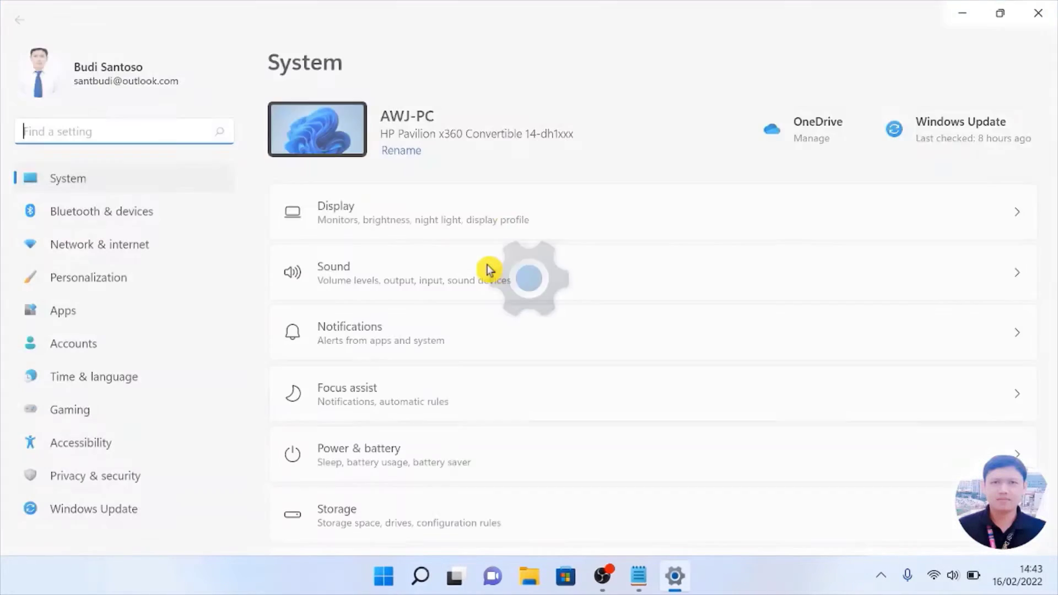
pyautogui.click(79, 285)
pyautogui.scroll(-3, 432, 471)
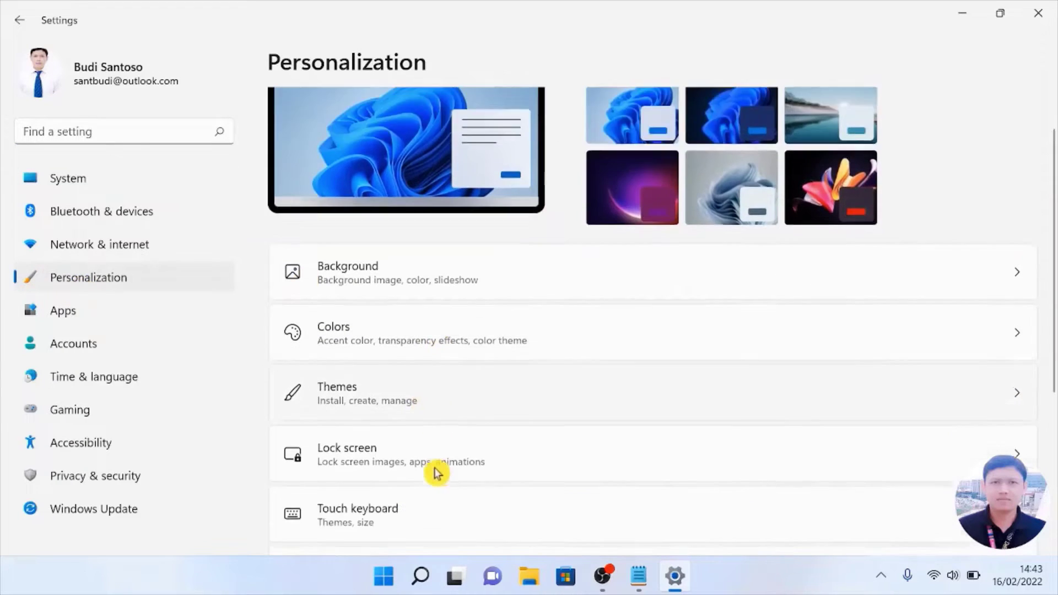
pyautogui.click(375, 485)
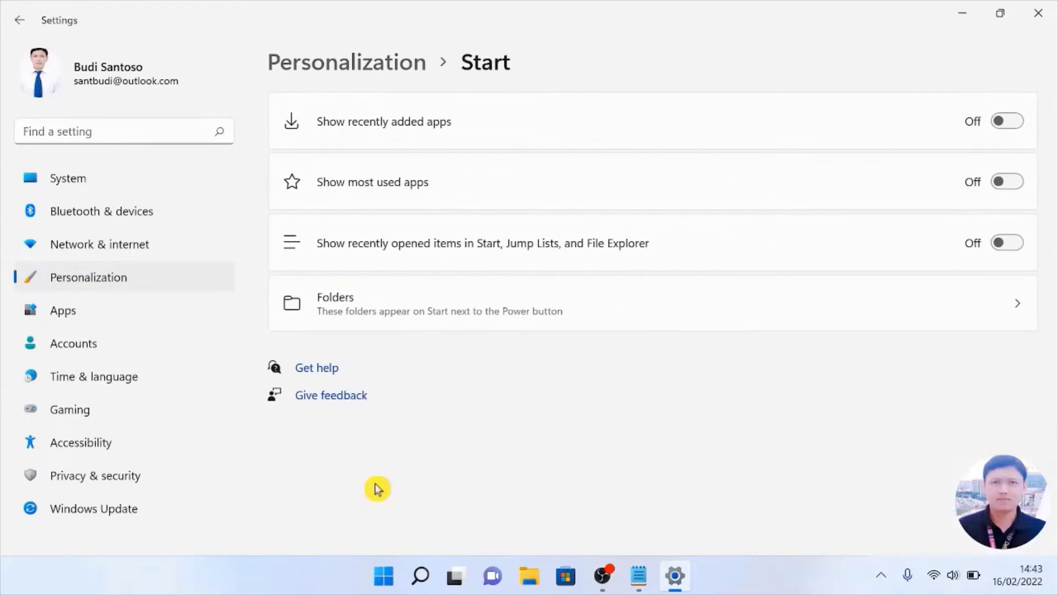
pyautogui.click(366, 301)
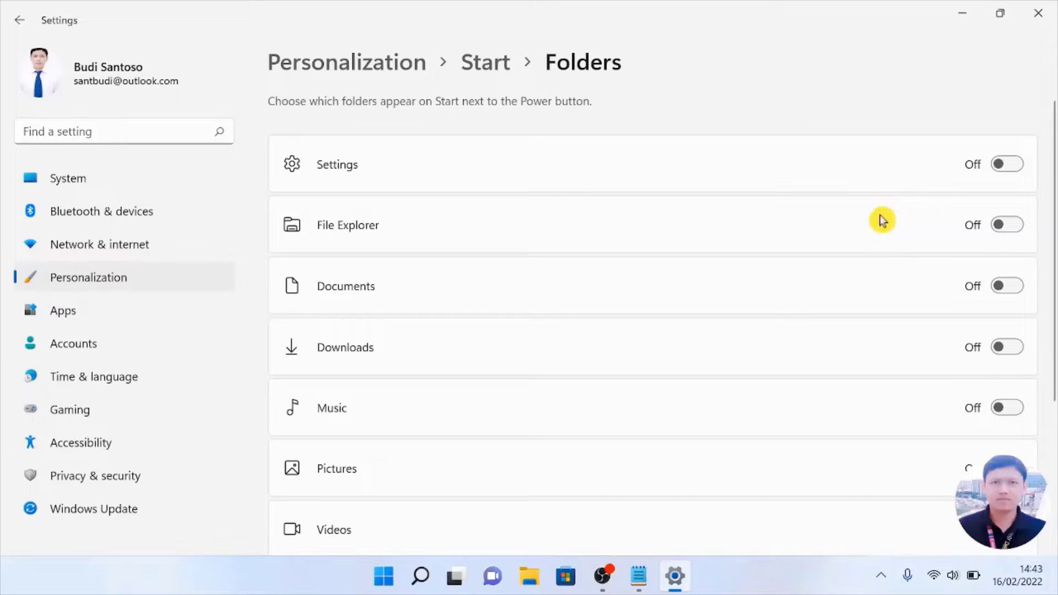
pyautogui.scroll(-2, 872, 260)
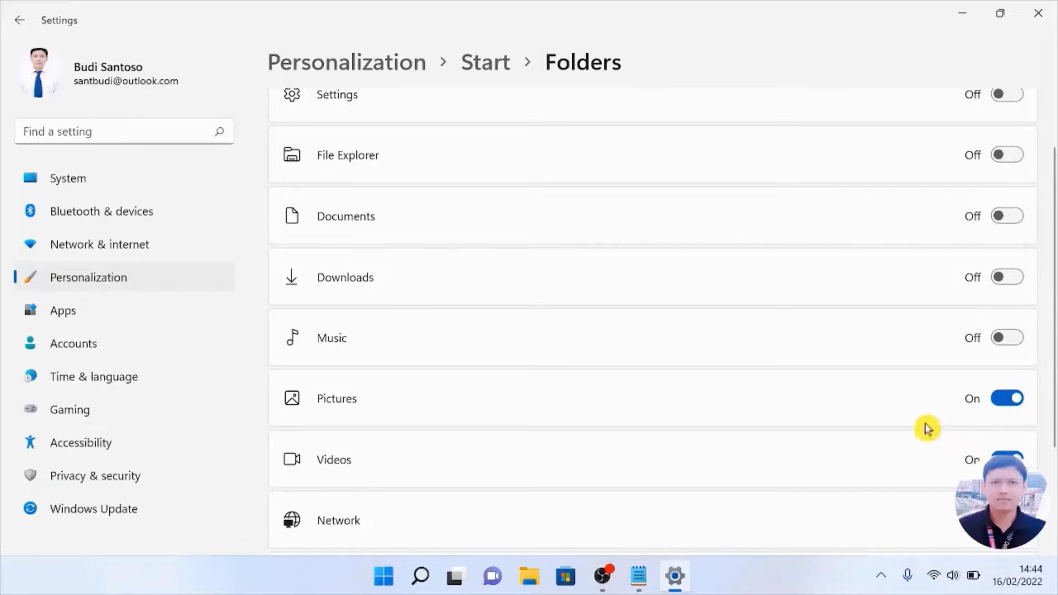
pyautogui.scroll(-2, 926, 428)
pyautogui.scroll(3, 881, 423)
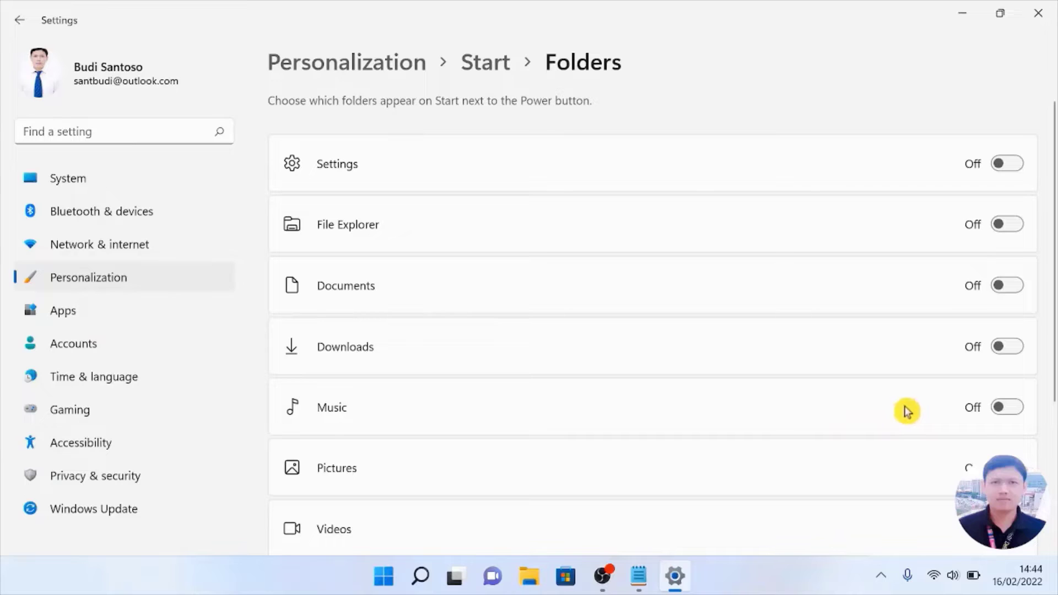
pyautogui.click(1017, 408)
pyautogui.click(385, 577)
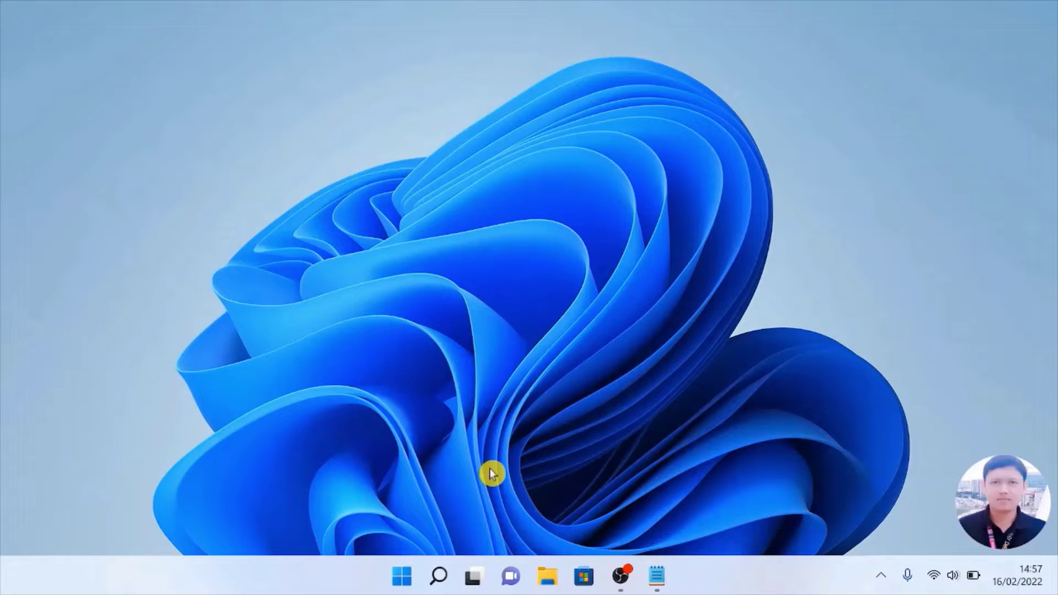
# - Disable the device setup suggestions and the Windows tips and suggestions in the system's notification settings
pyautogui.click(402, 578)
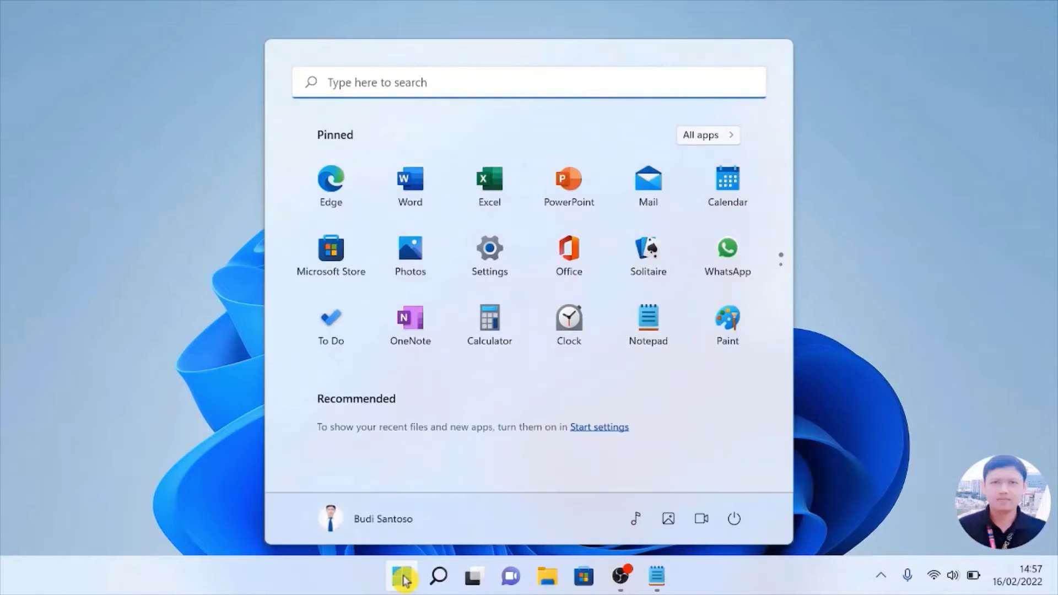
pyautogui.click(490, 269)
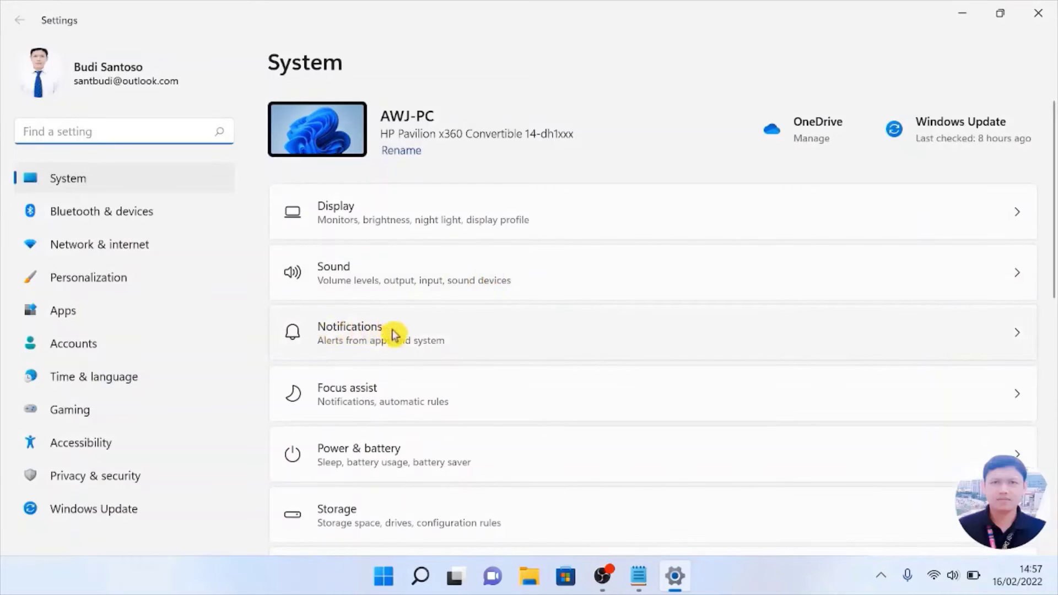
pyautogui.click(375, 335)
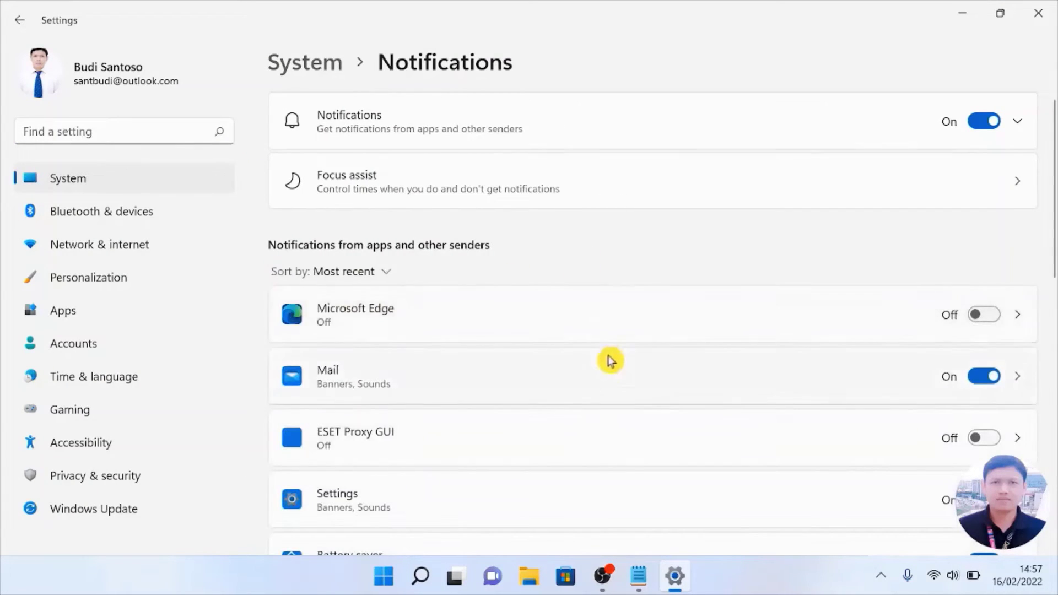
pyautogui.scroll(-12, 594, 337)
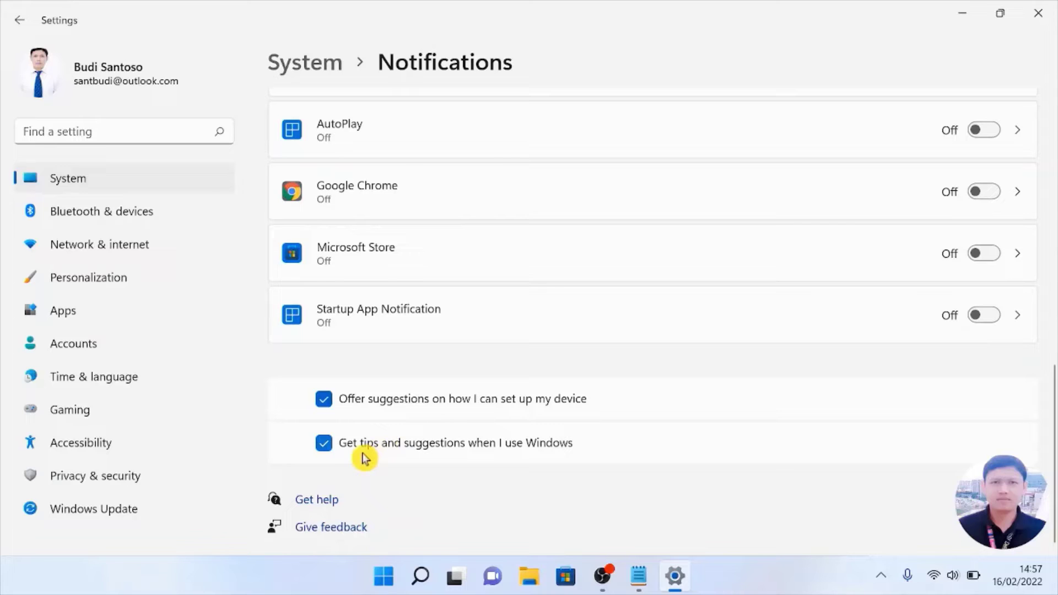
pyautogui.click(324, 400)
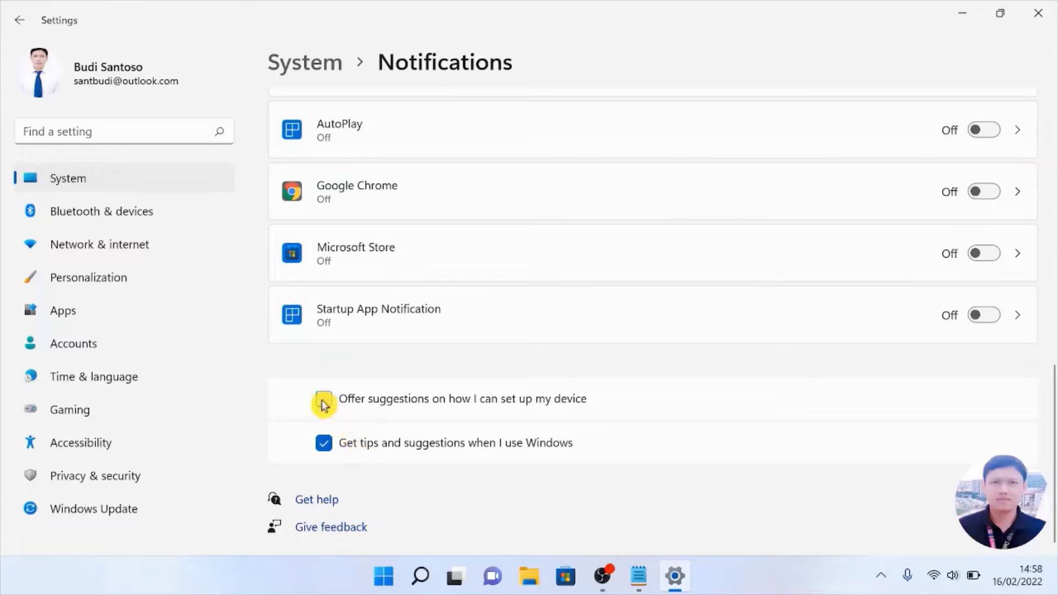
pyautogui.click(324, 444)
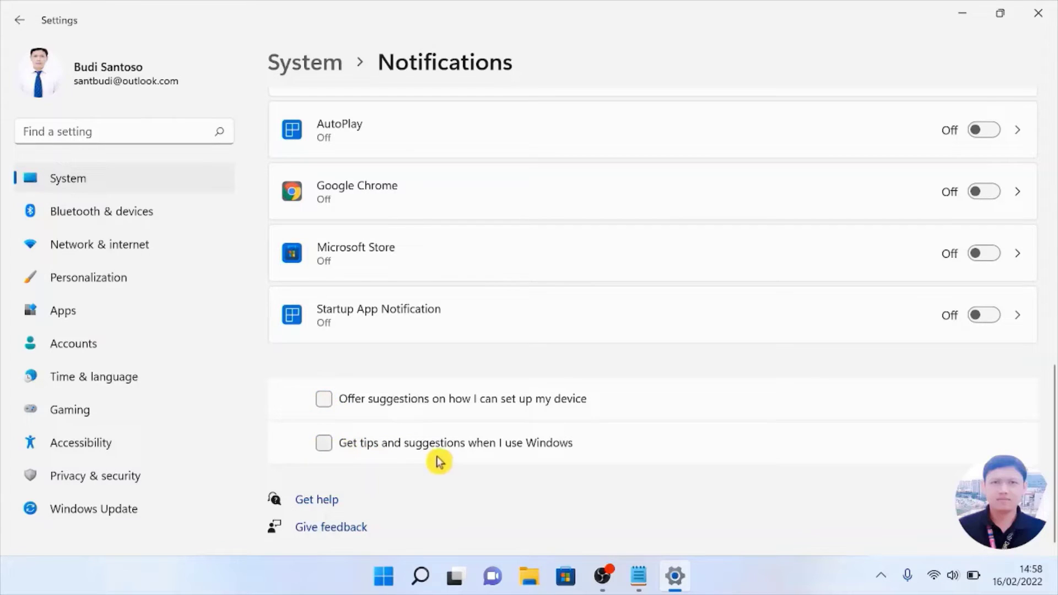
# - Turn off advertising ID ads, language-list content, app launch tracking and suggested Settings content in the General privacy permissions
pyautogui.click(110, 477)
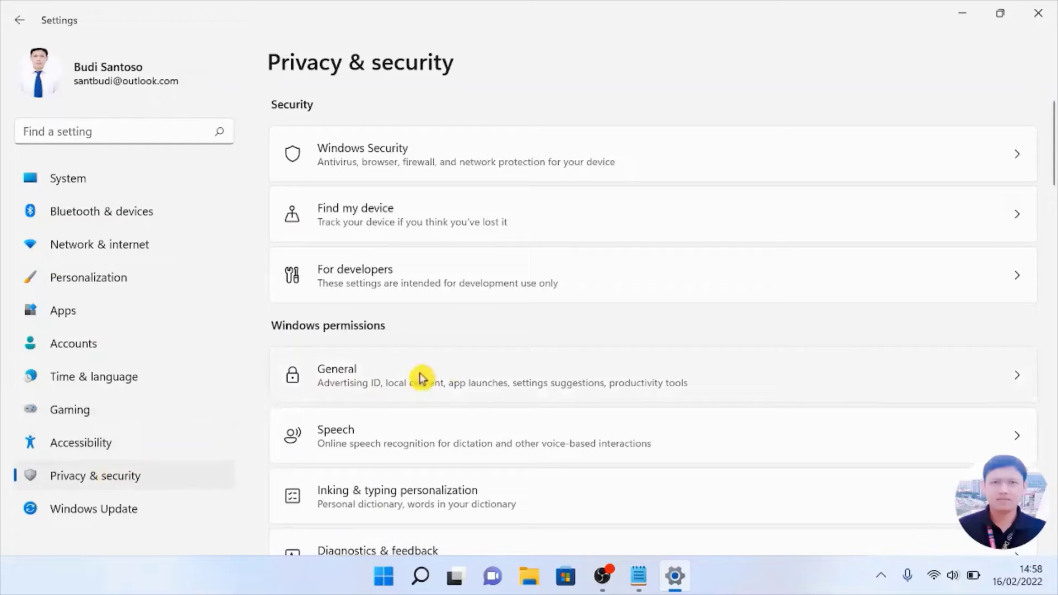
pyautogui.click(497, 380)
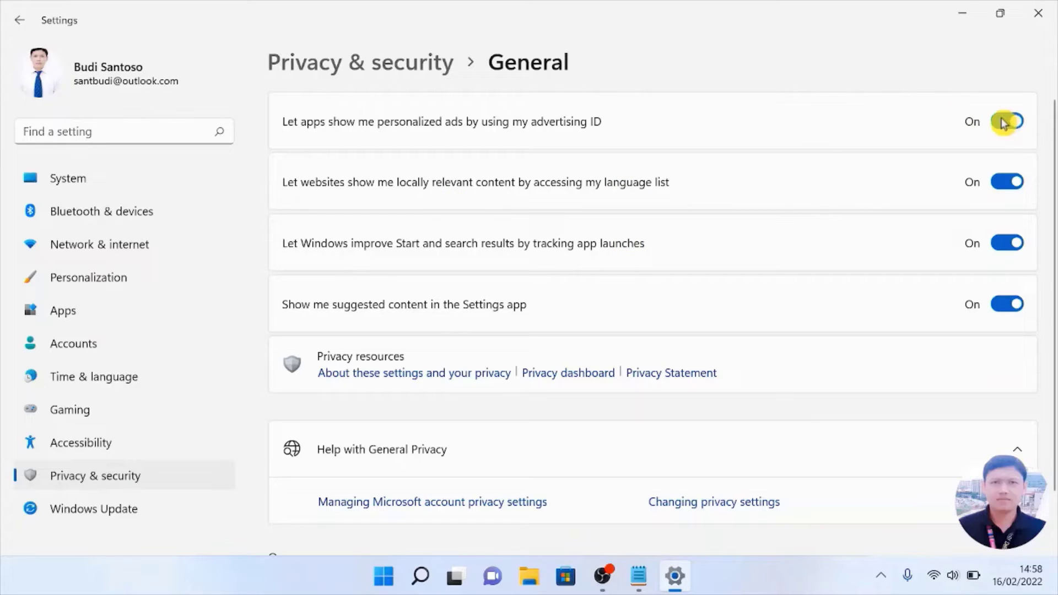
pyautogui.click(1003, 123)
pyautogui.click(1002, 181)
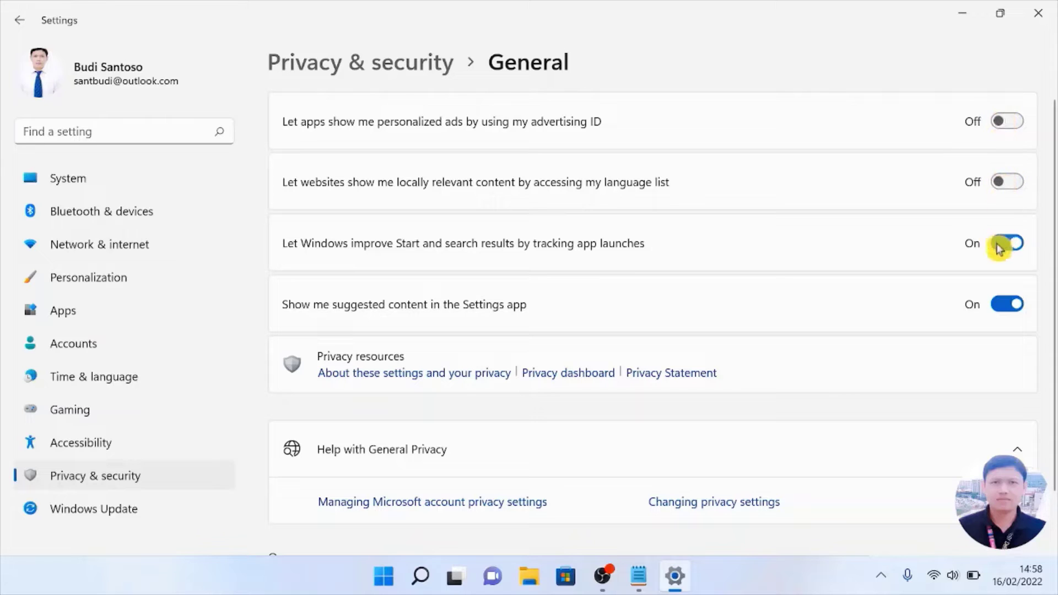
pyautogui.click(999, 246)
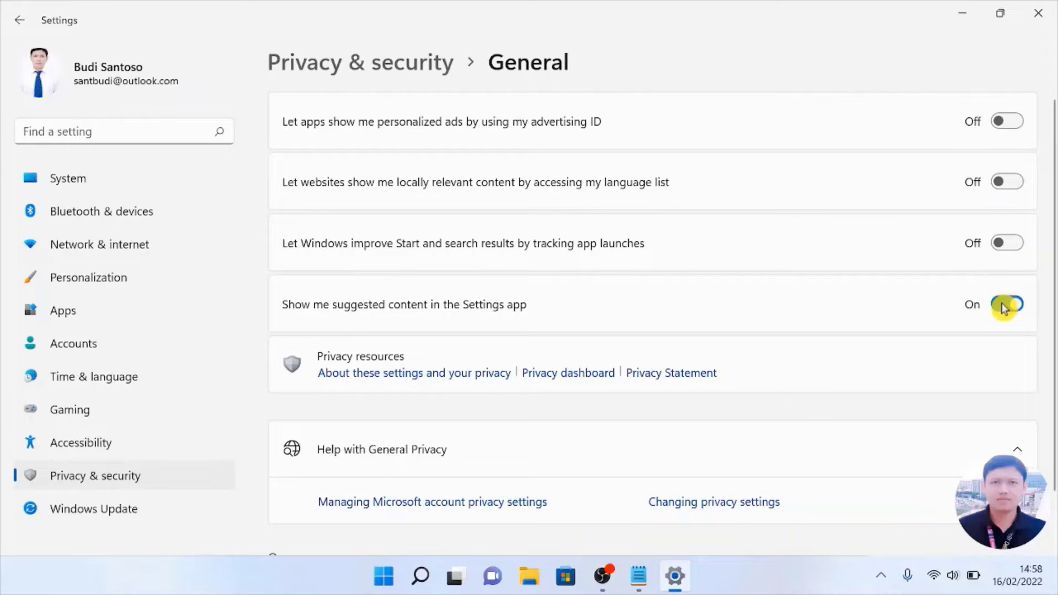
pyautogui.click(1003, 306)
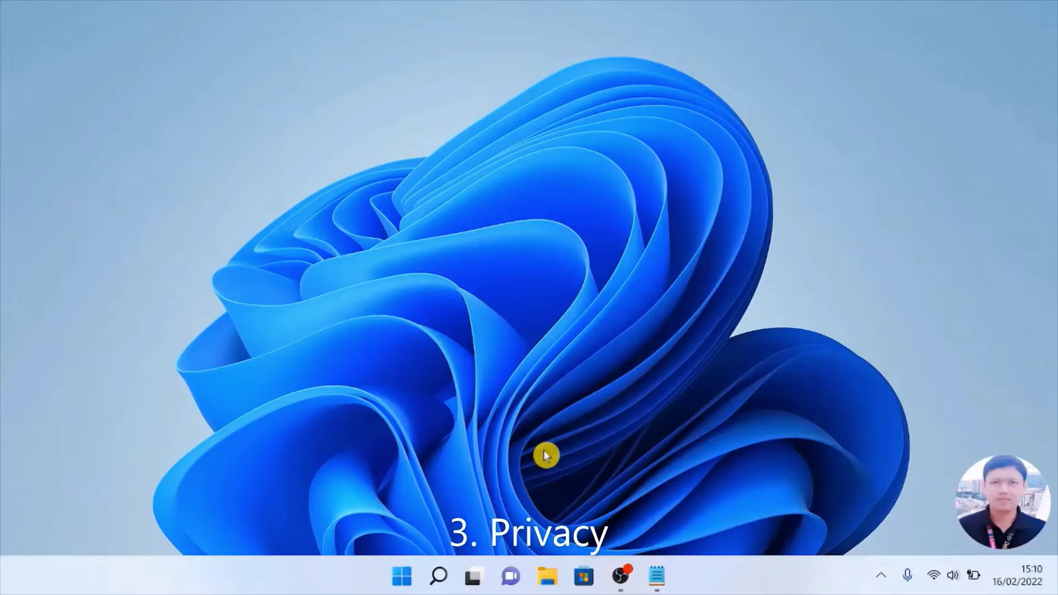
# - Turn off online speech recognition in the Speech permissions of the Privacy & security settings
pyautogui.click(405, 578)
pyautogui.click(490, 267)
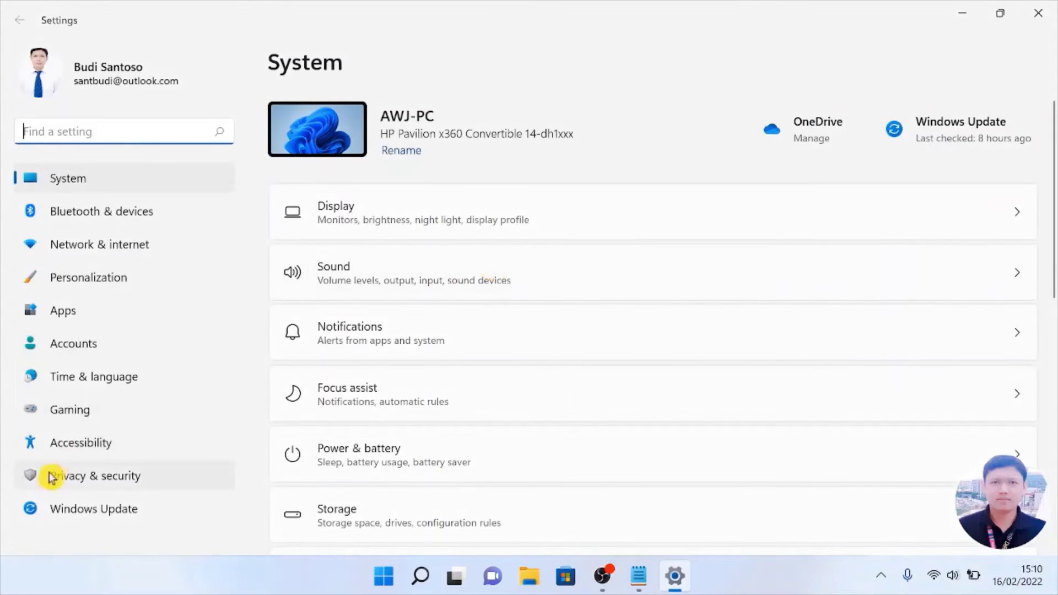
pyautogui.click(83, 485)
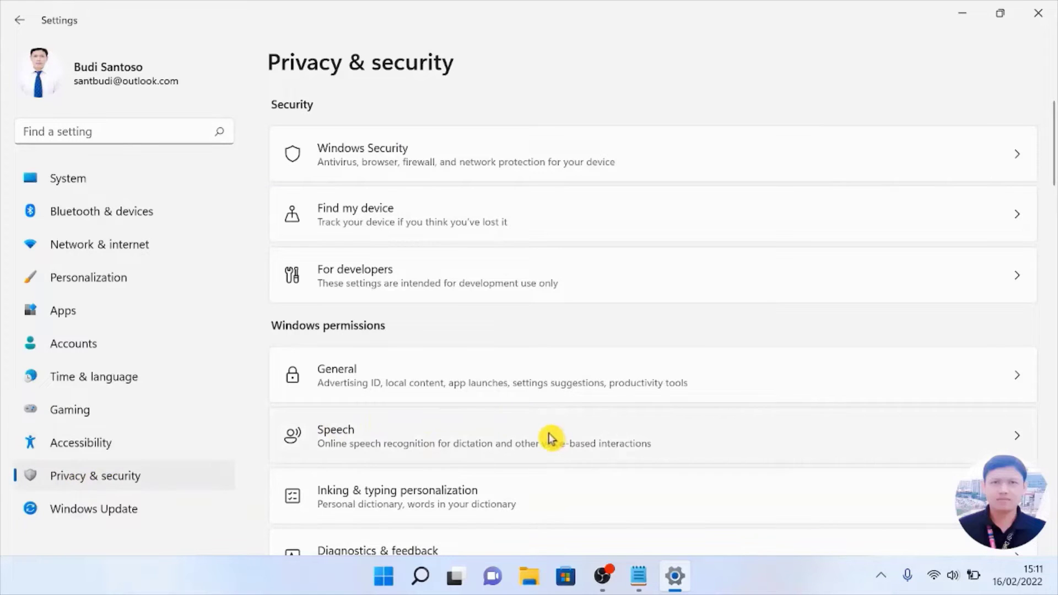
pyautogui.scroll(-2, 551, 435)
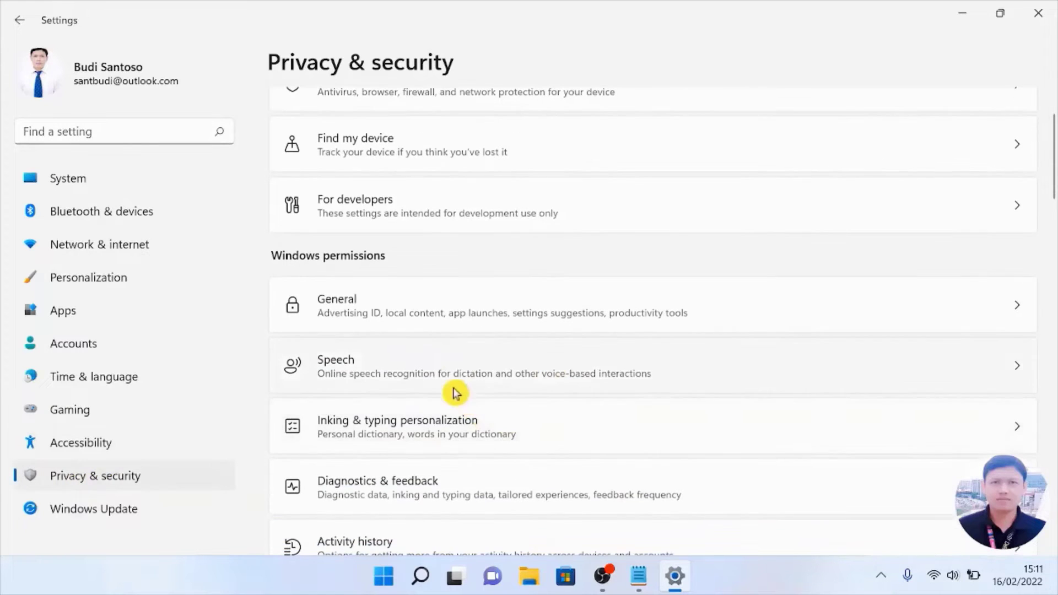
pyautogui.click(427, 378)
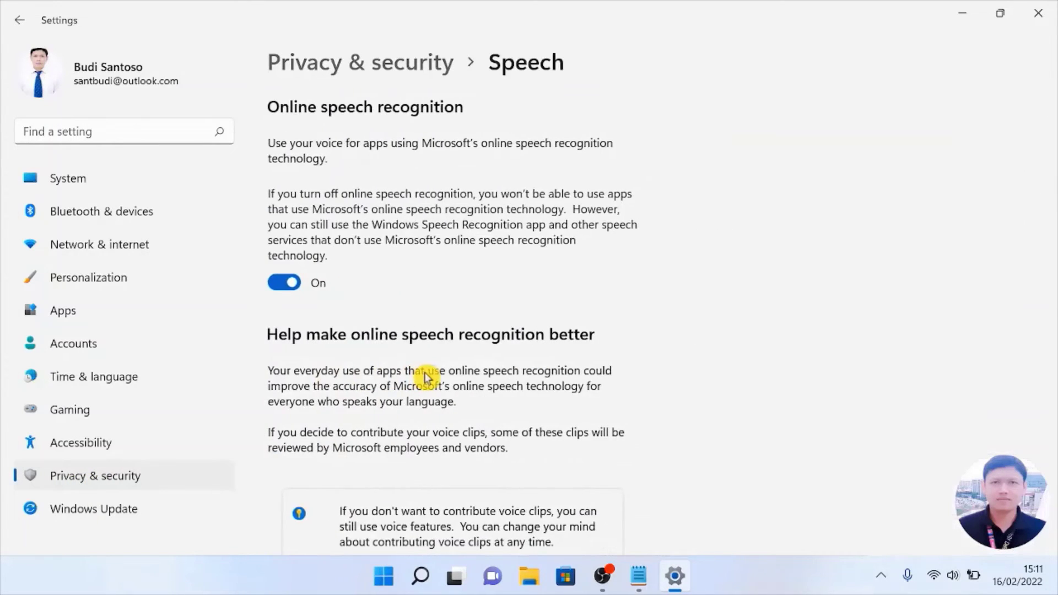
pyautogui.click(278, 285)
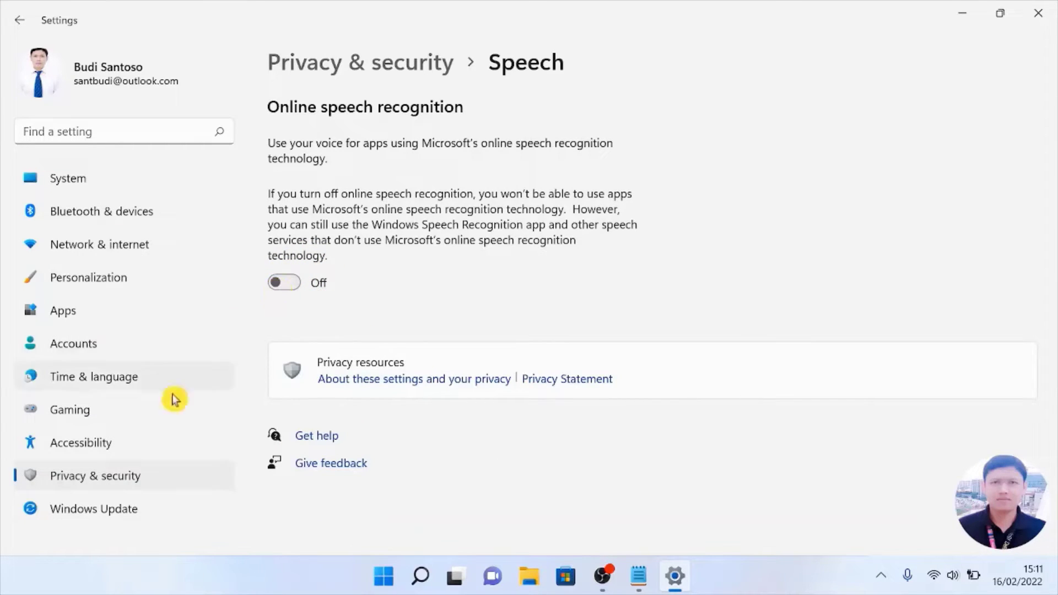
# - Turn off the personal inking and typing dictionary in the Inking & typing personalization settings
pyautogui.click(115, 481)
pyautogui.scroll(-1, 598, 365)
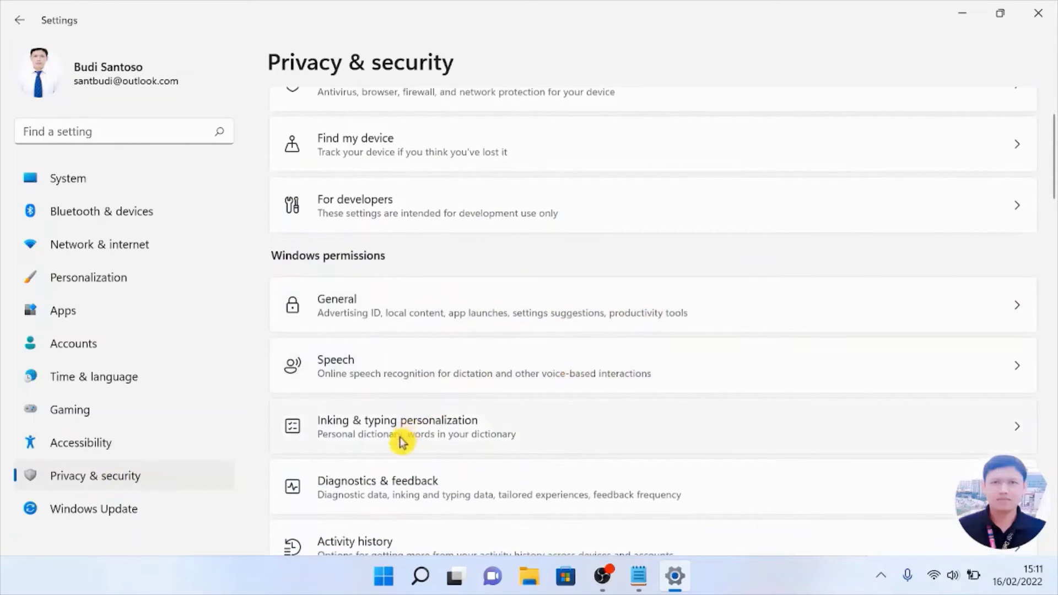
pyautogui.click(447, 433)
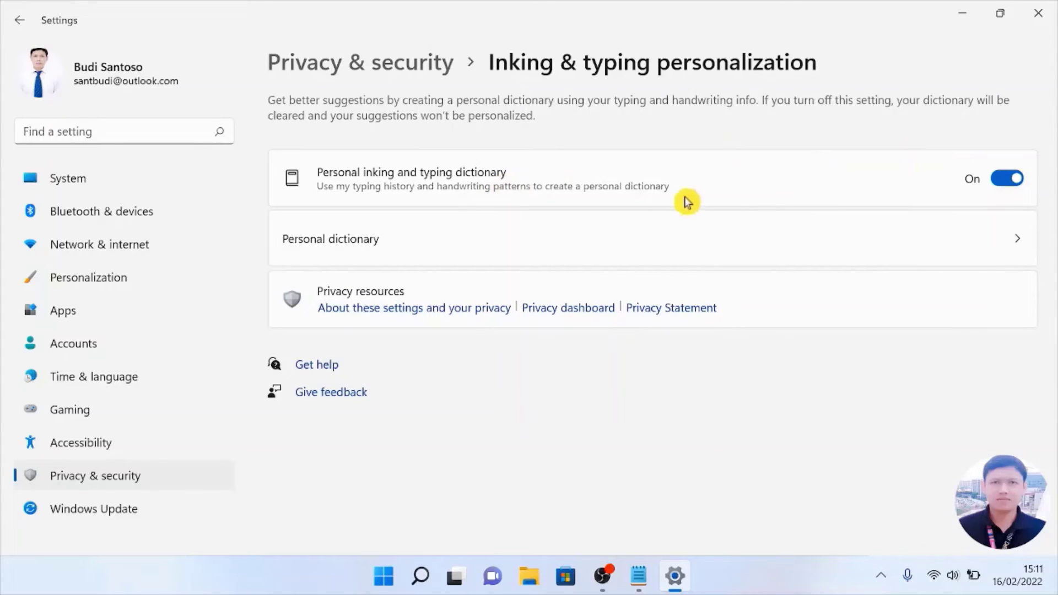
pyautogui.click(997, 184)
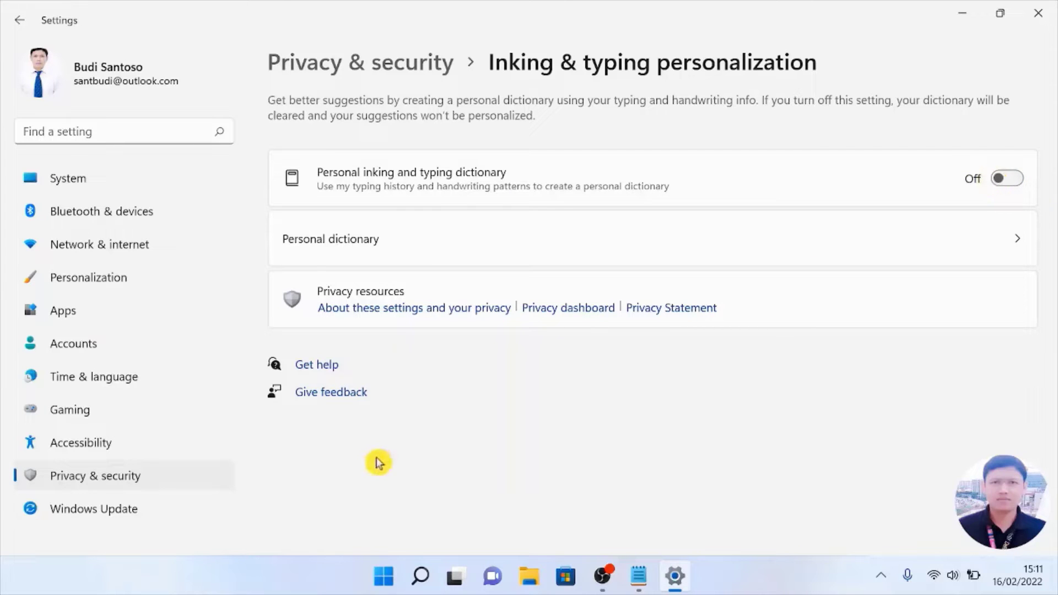
# - Turn off sending optional diagnostic data and tailored experiences in the Diagnostics & feedback settings
pyautogui.click(122, 484)
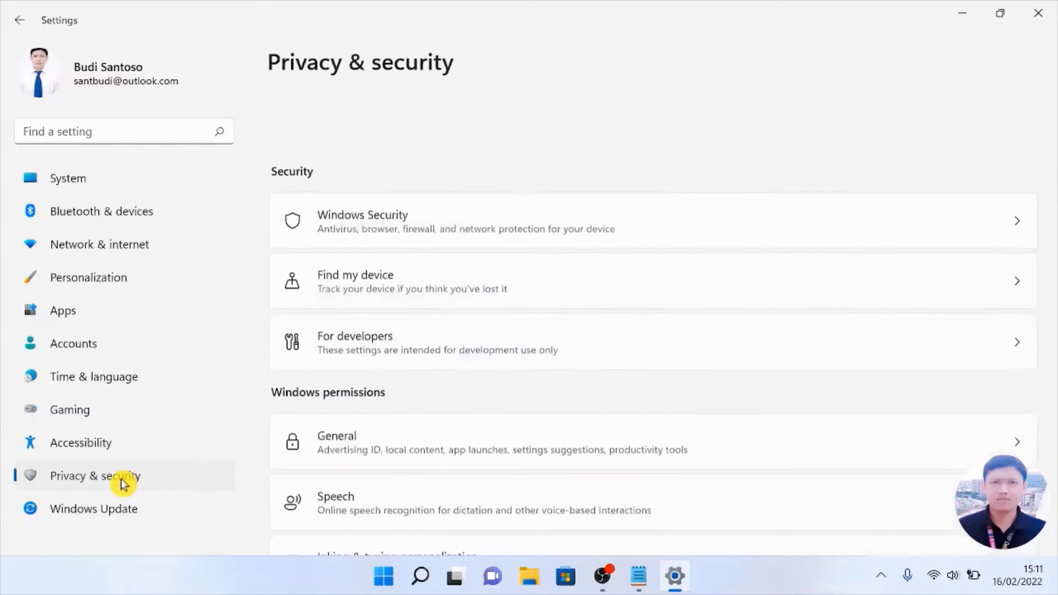
pyautogui.scroll(-3, 621, 378)
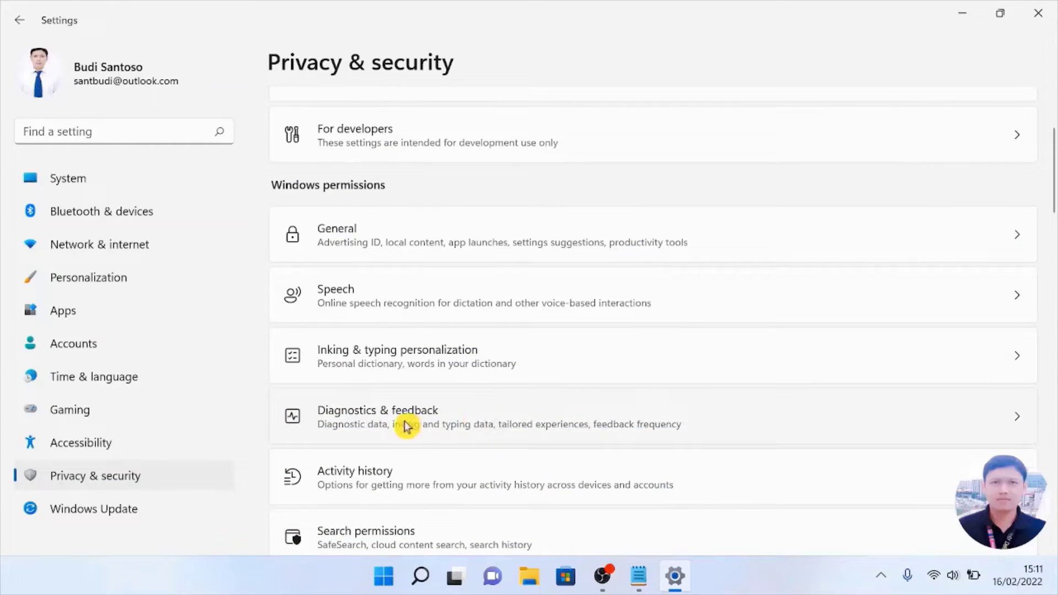
pyautogui.click(441, 420)
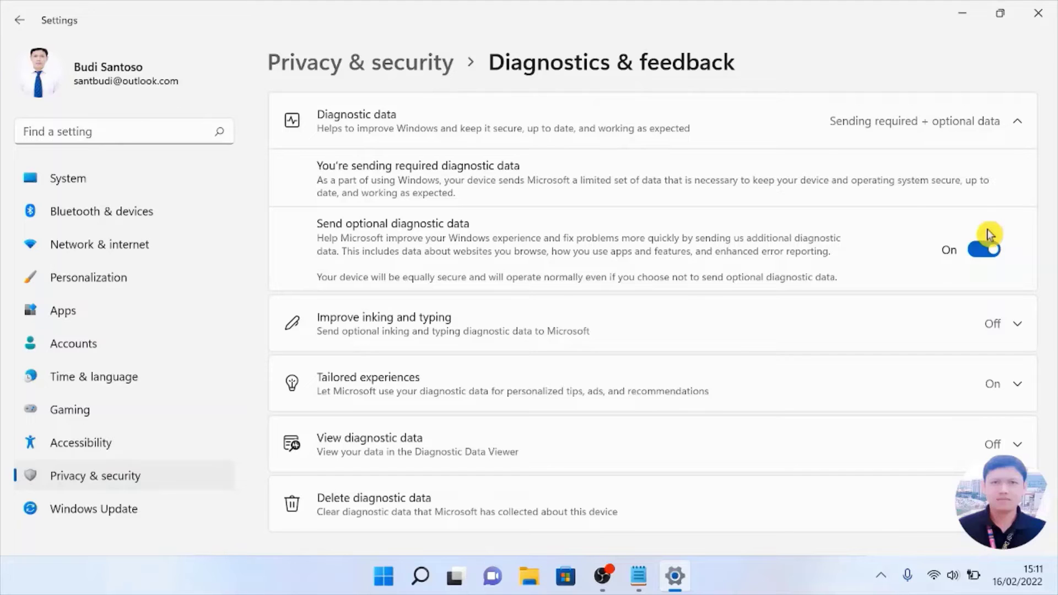
pyautogui.click(979, 251)
pyautogui.scroll(-3, 909, 265)
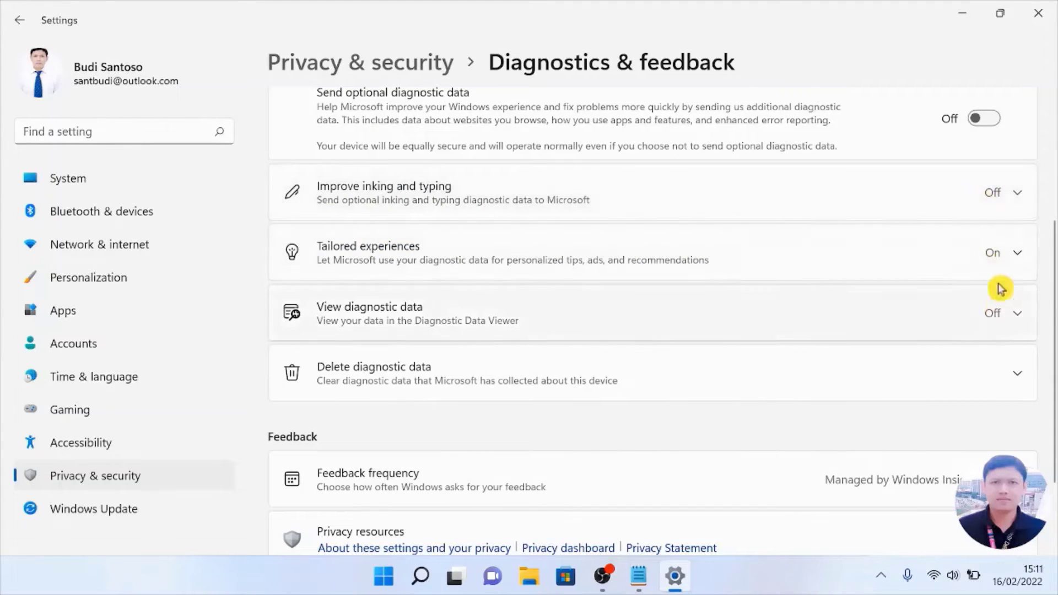
pyautogui.click(1017, 255)
pyautogui.click(978, 306)
# - Delete the diagnostic data that Microsoft has collected about this device
pyautogui.scroll(-3, 692, 303)
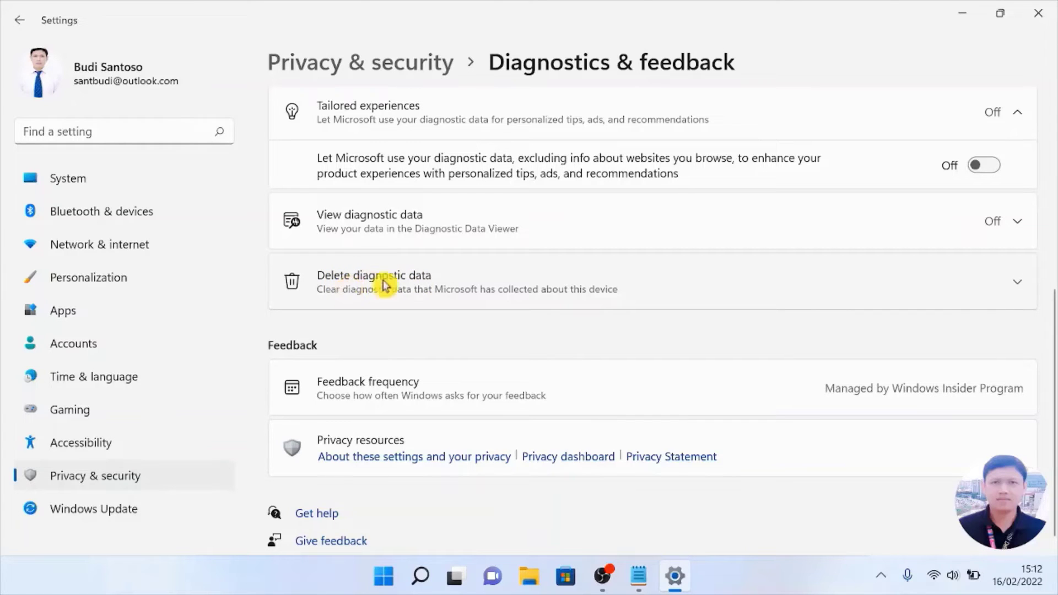
pyautogui.click(1021, 288)
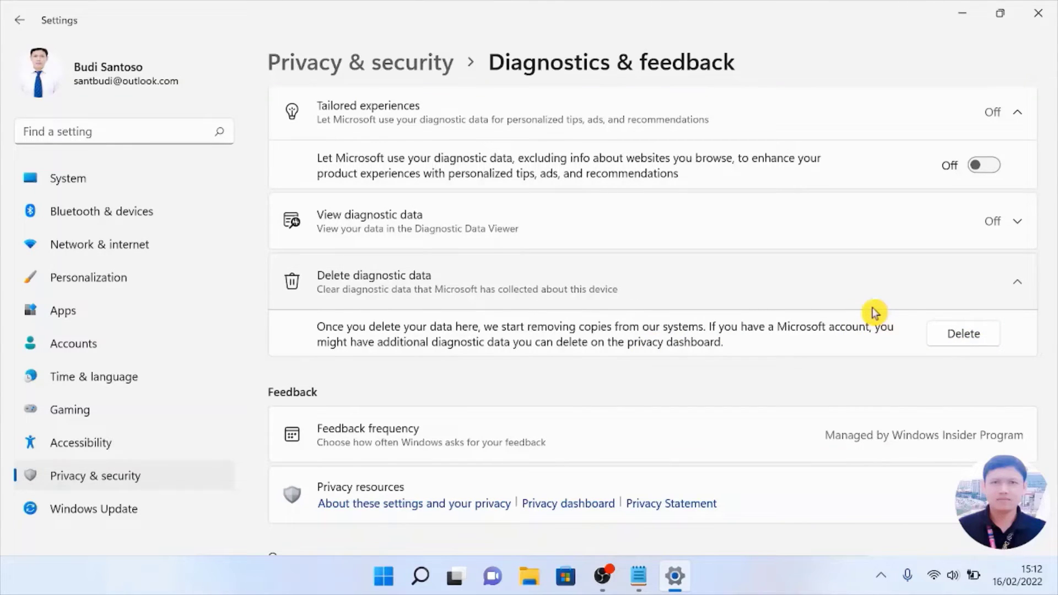
pyautogui.click(970, 336)
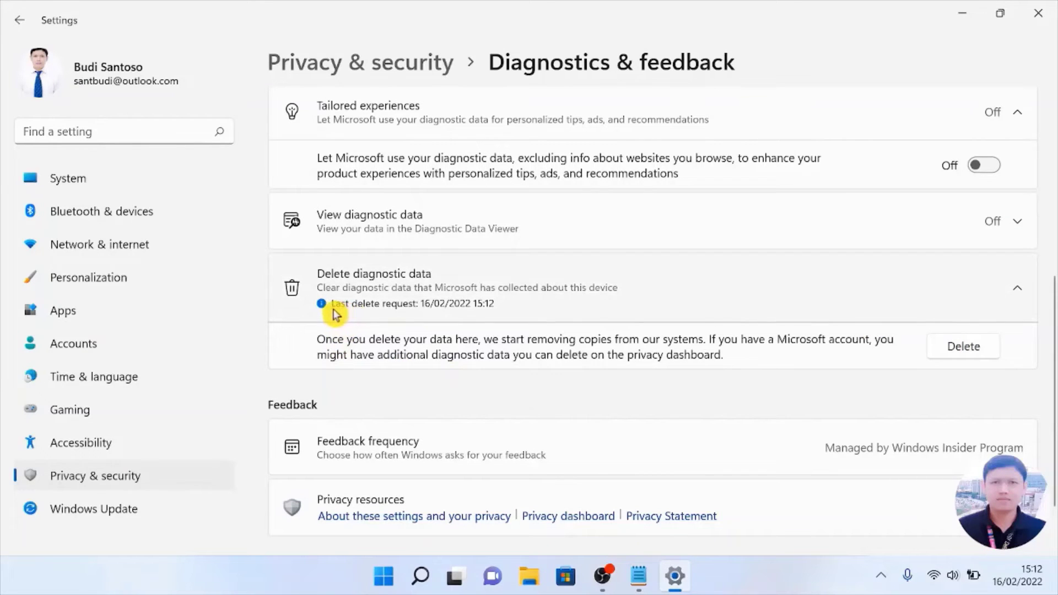
pyautogui.scroll(-2, 616, 348)
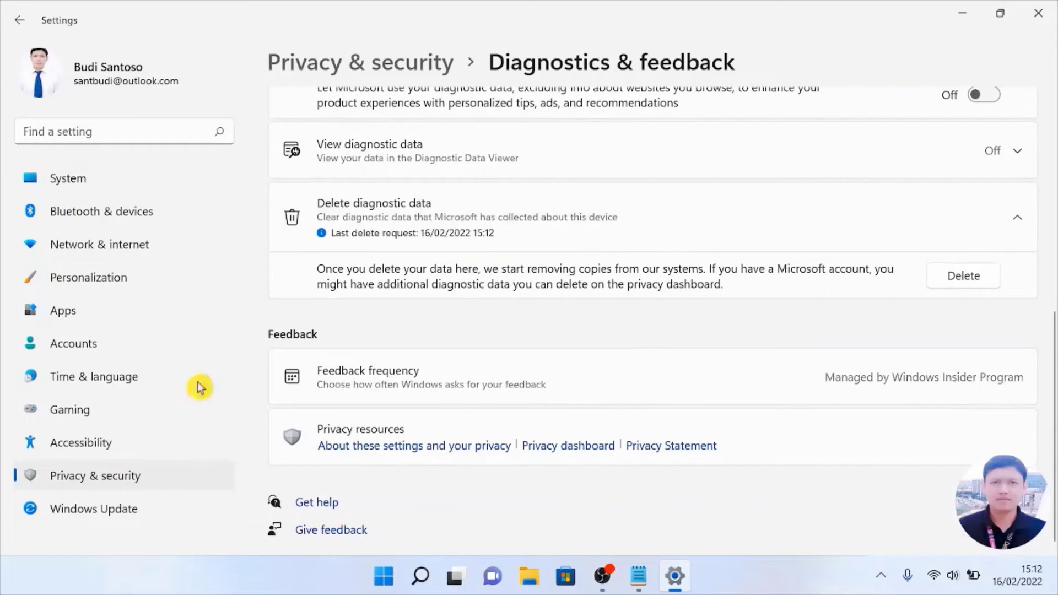
# - In the Activity history settings, enable storing activity history on this device and clear the account's activity history
pyautogui.click(128, 479)
pyautogui.scroll(-5, 367, 338)
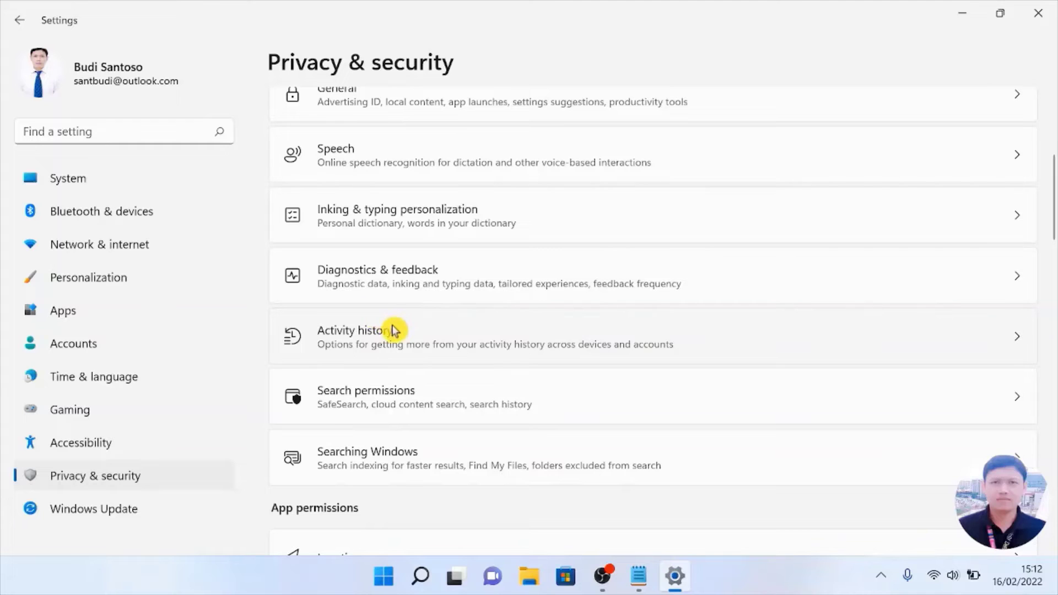
pyautogui.click(394, 331)
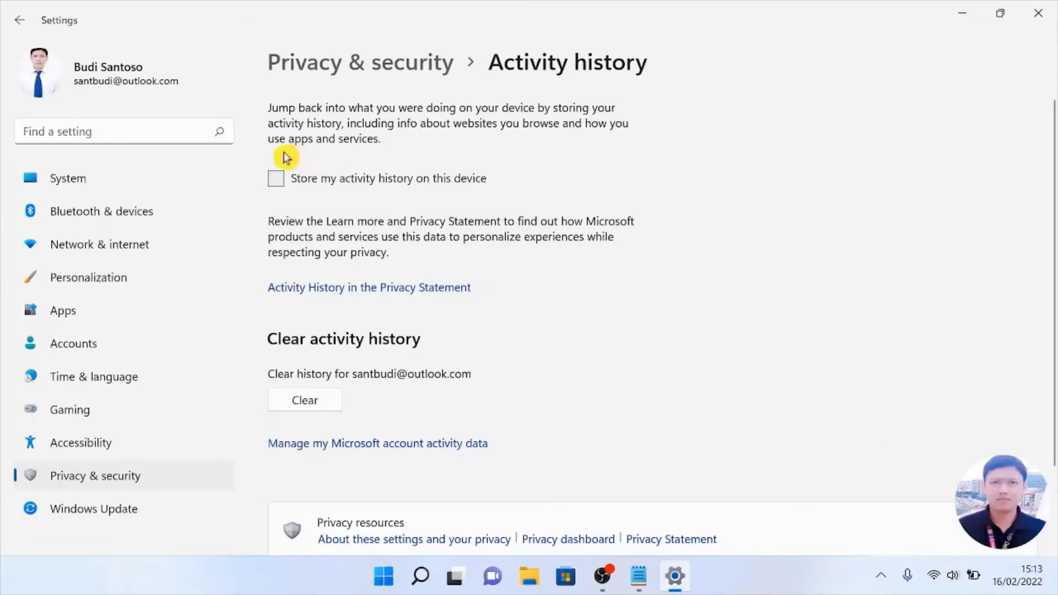
pyautogui.click(278, 180)
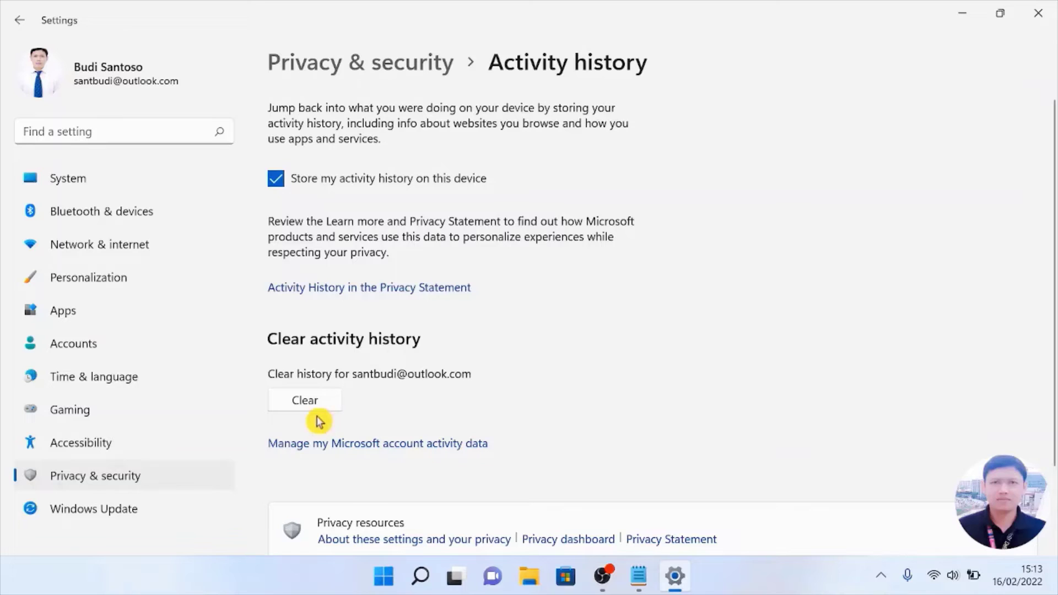
pyautogui.scroll(-1, 374, 411)
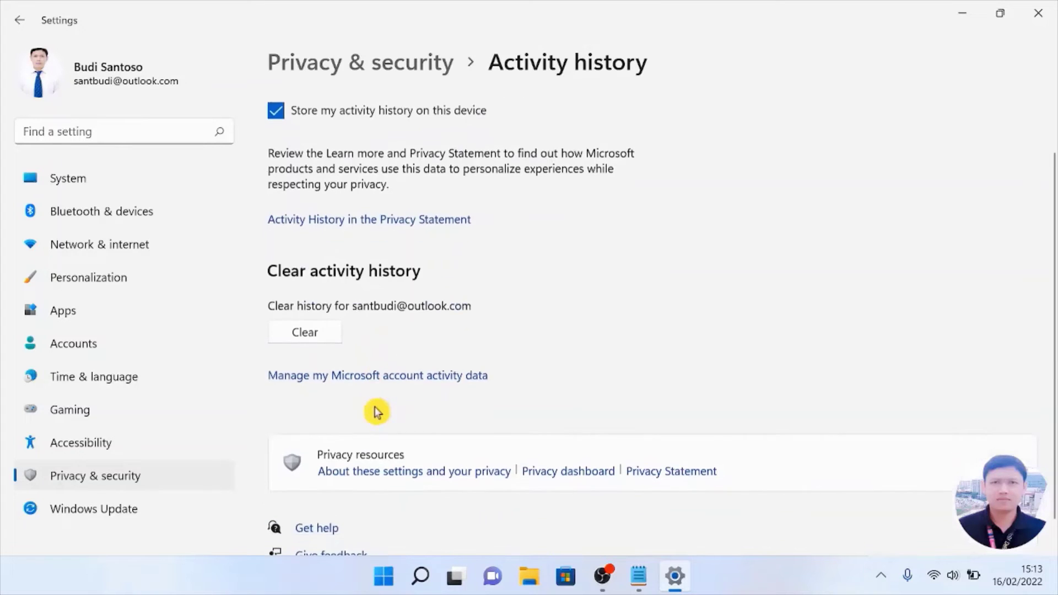
pyautogui.click(306, 338)
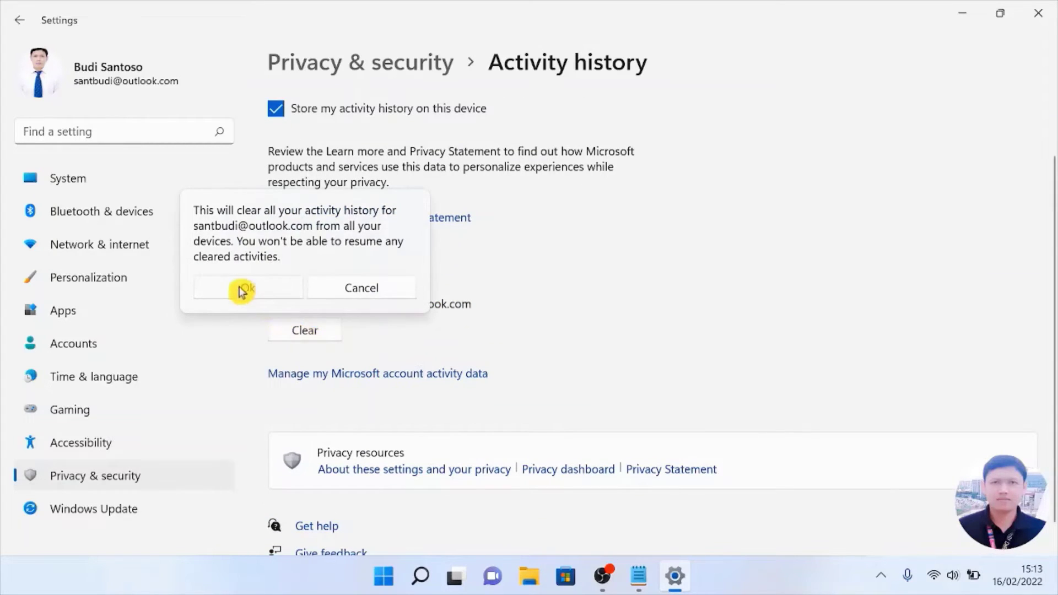
pyautogui.click(242, 290)
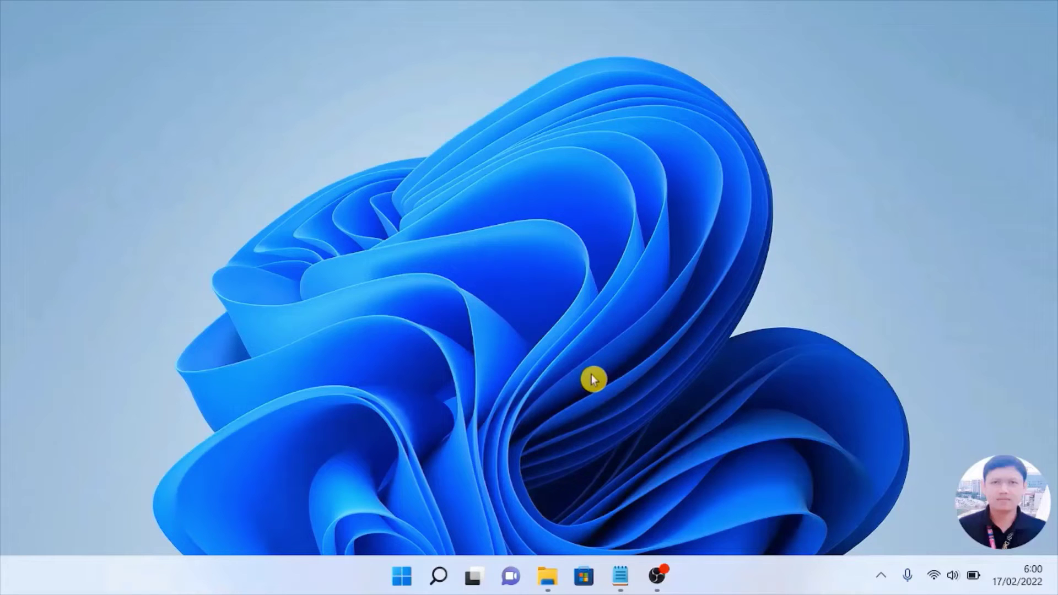
# - Review which apps can access the camera in the app permissions of the Privacy & security settings
pyautogui.click(403, 579)
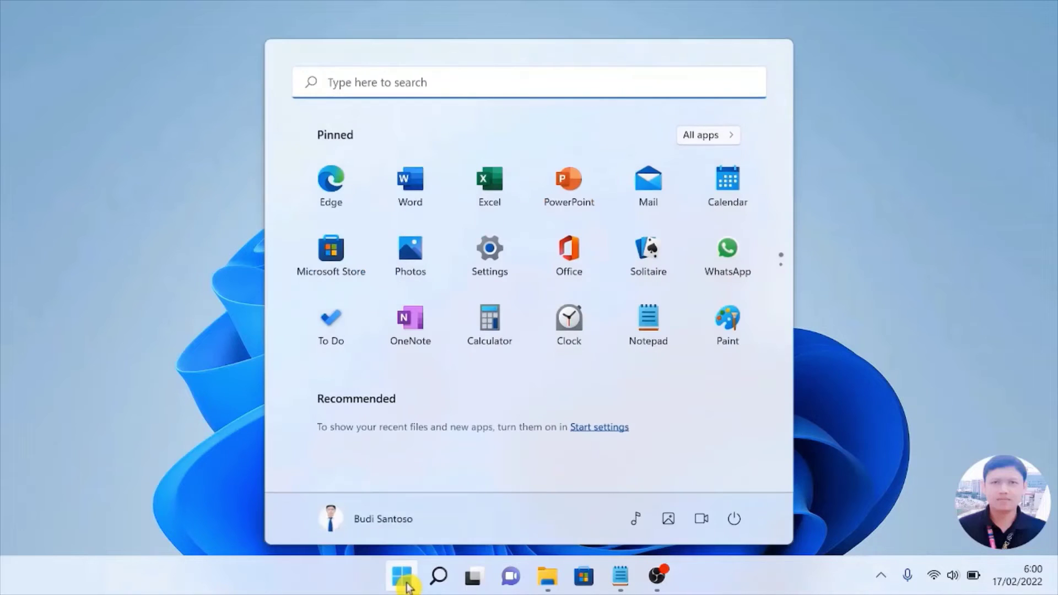
pyautogui.click(493, 256)
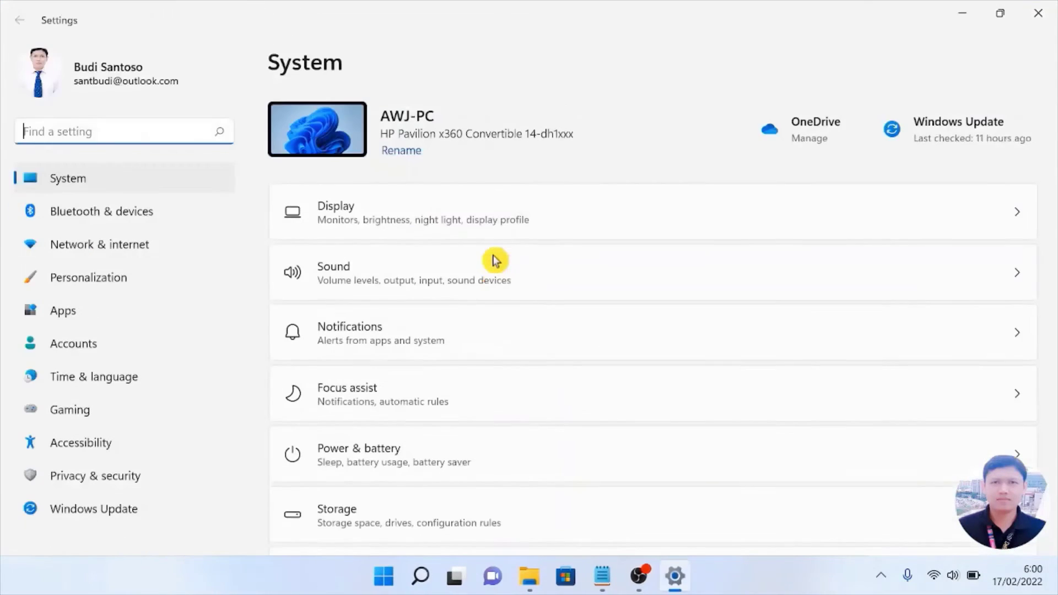
pyautogui.click(79, 480)
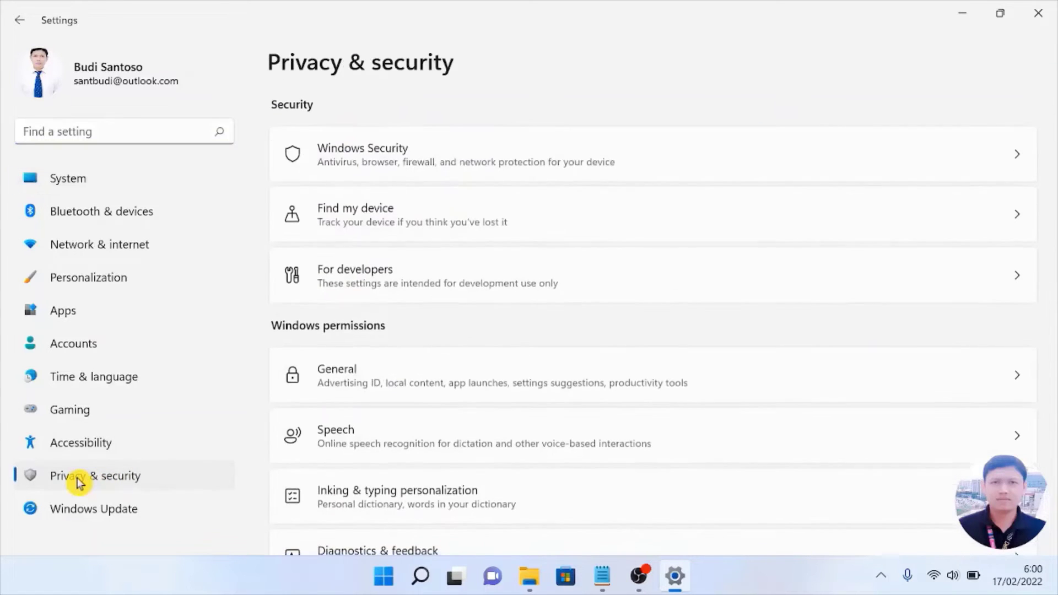
pyautogui.scroll(-2, 646, 286)
pyautogui.scroll(-8, 646, 285)
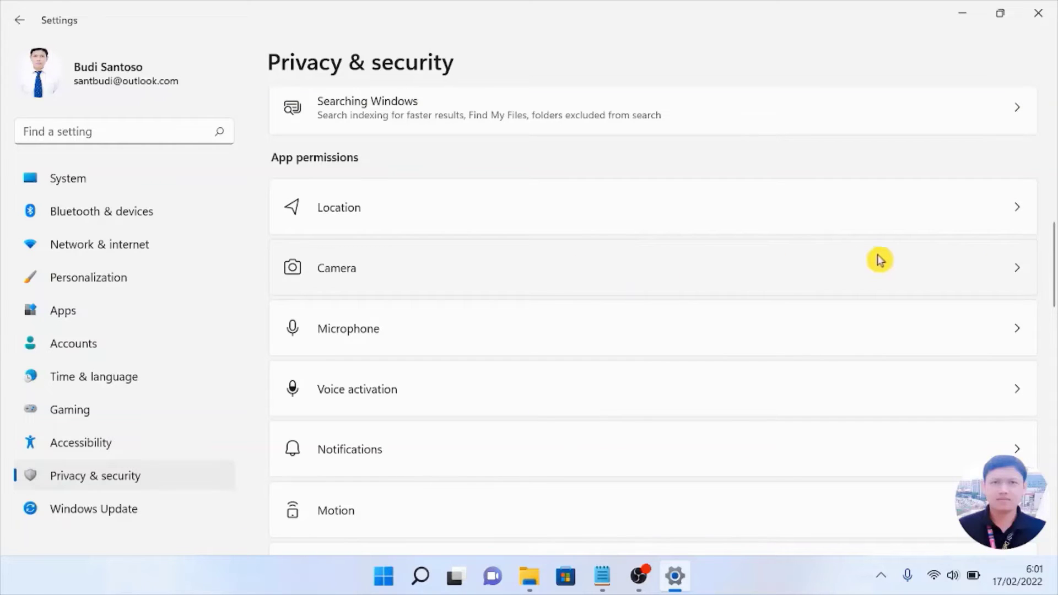
pyautogui.click(1011, 272)
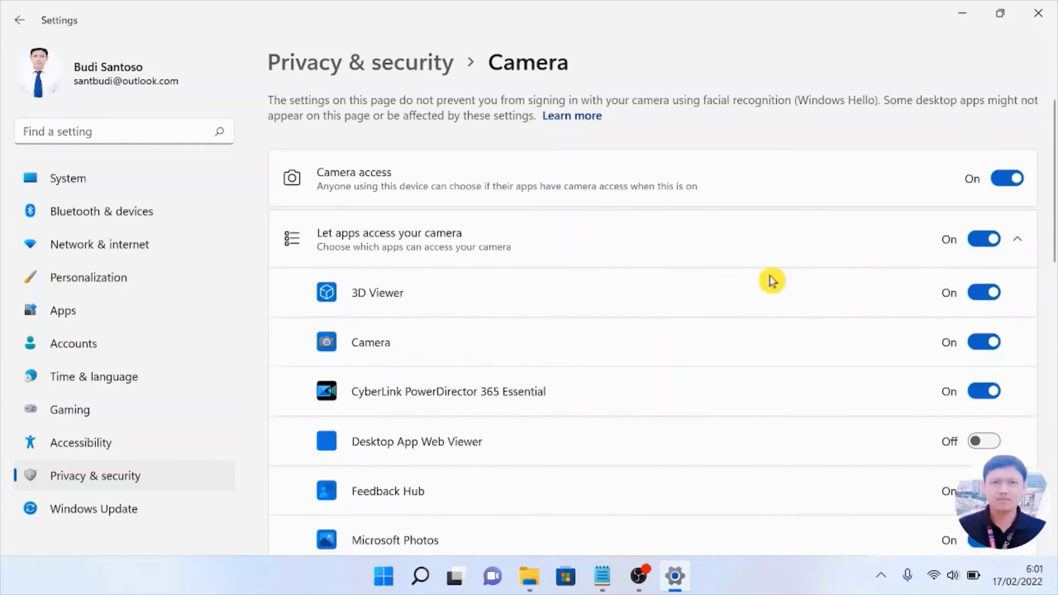
pyautogui.scroll(-5, 772, 281)
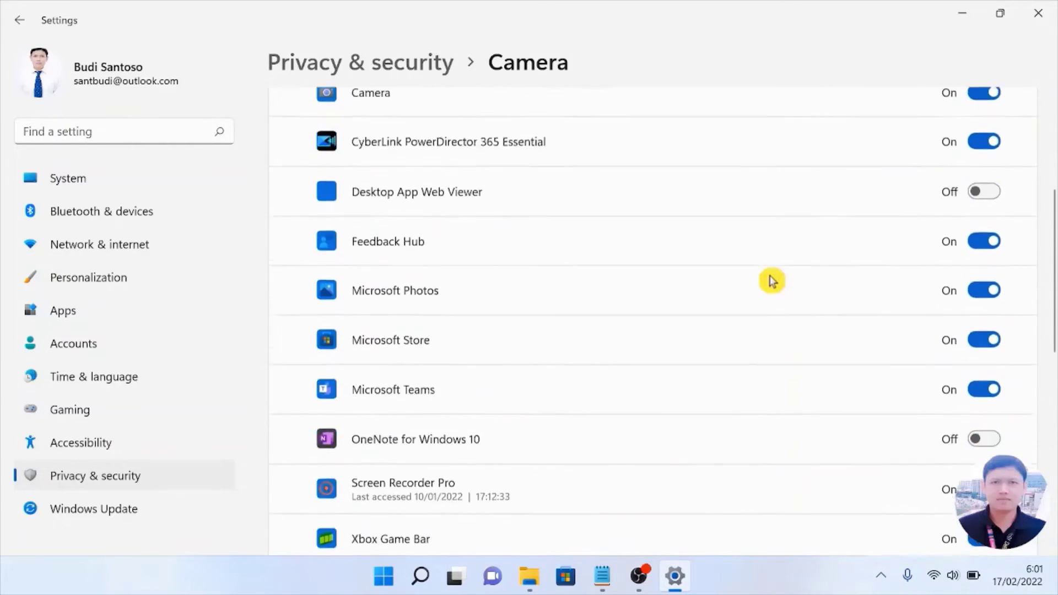
pyautogui.scroll(5, 771, 281)
pyautogui.hotkey('alt', 'Left')
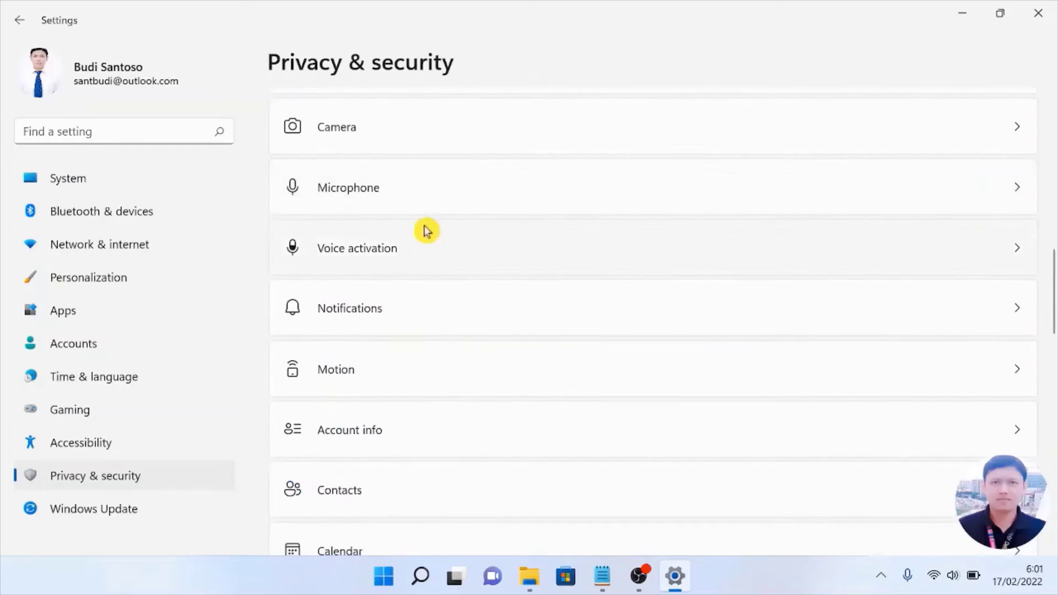
# - Review which apps and desktop apps can access the microphone, then return to the Privacy & security overview
pyautogui.click(530, 189)
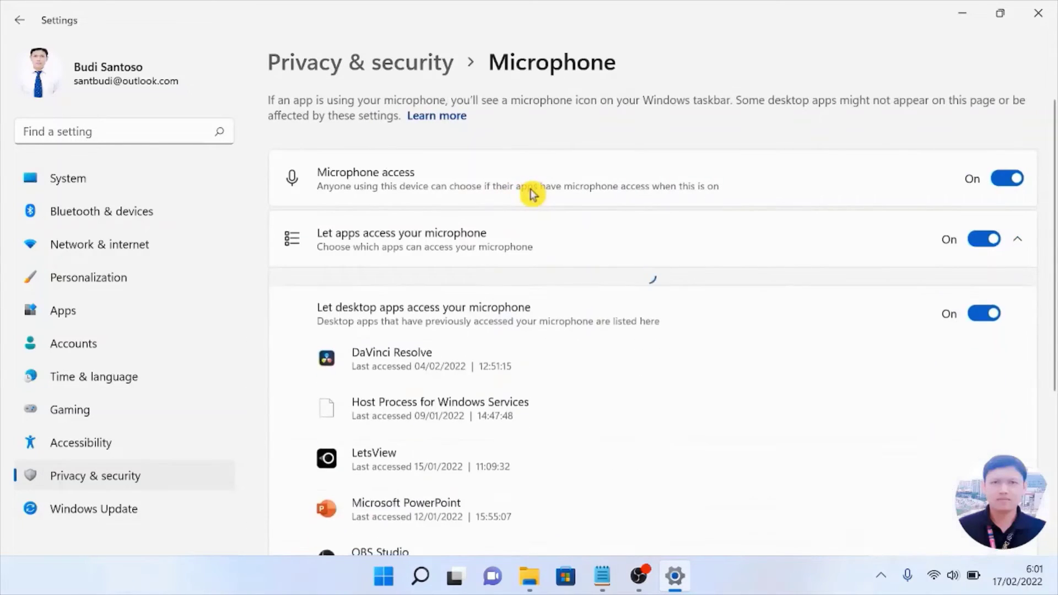
pyautogui.scroll(-4, 725, 330)
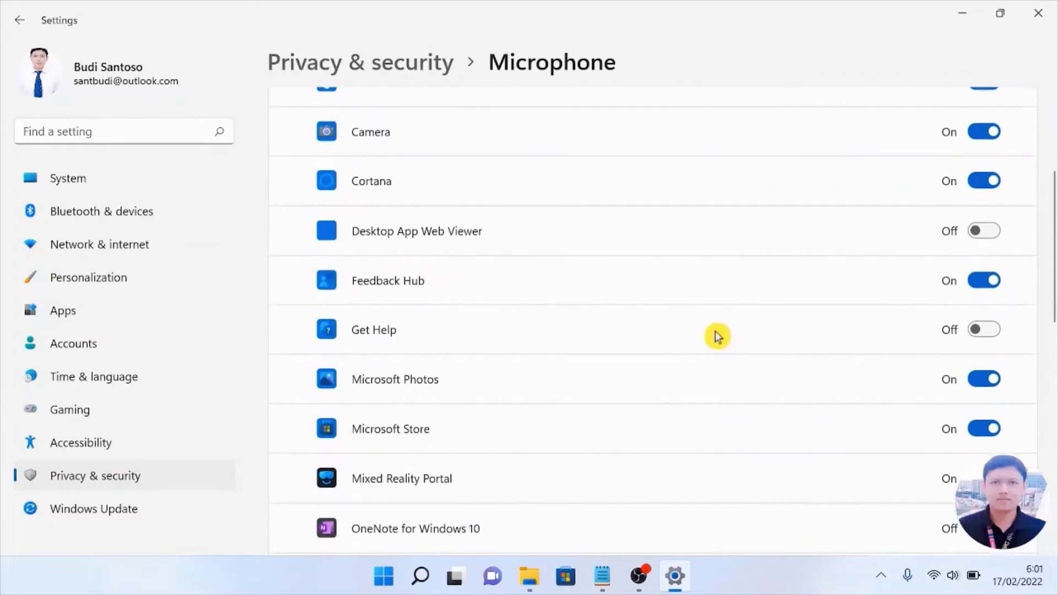
pyautogui.scroll(-5, 715, 333)
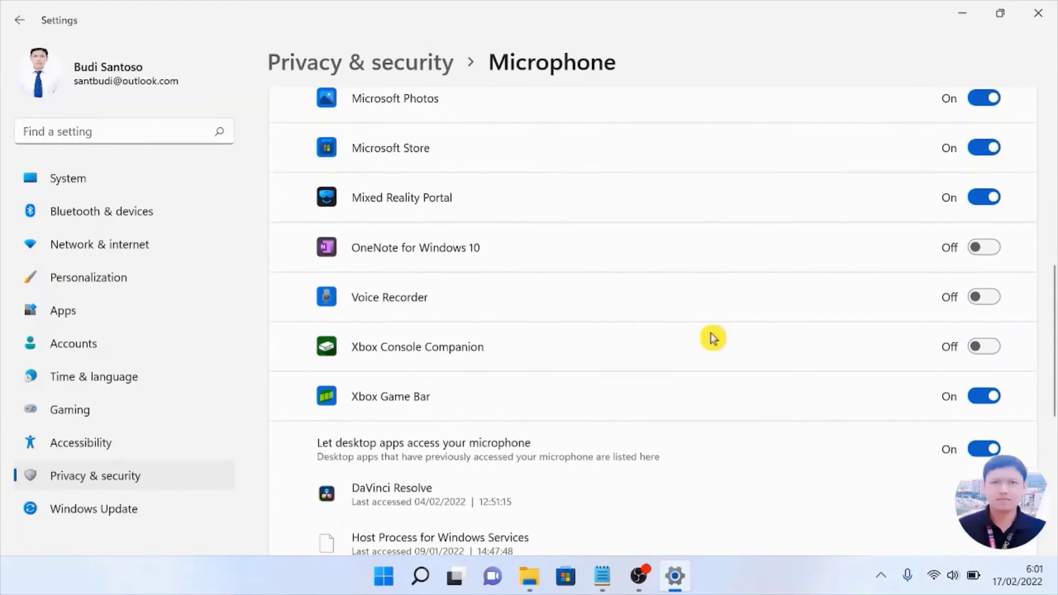
pyautogui.scroll(4, 713, 338)
pyautogui.scroll(3, 713, 338)
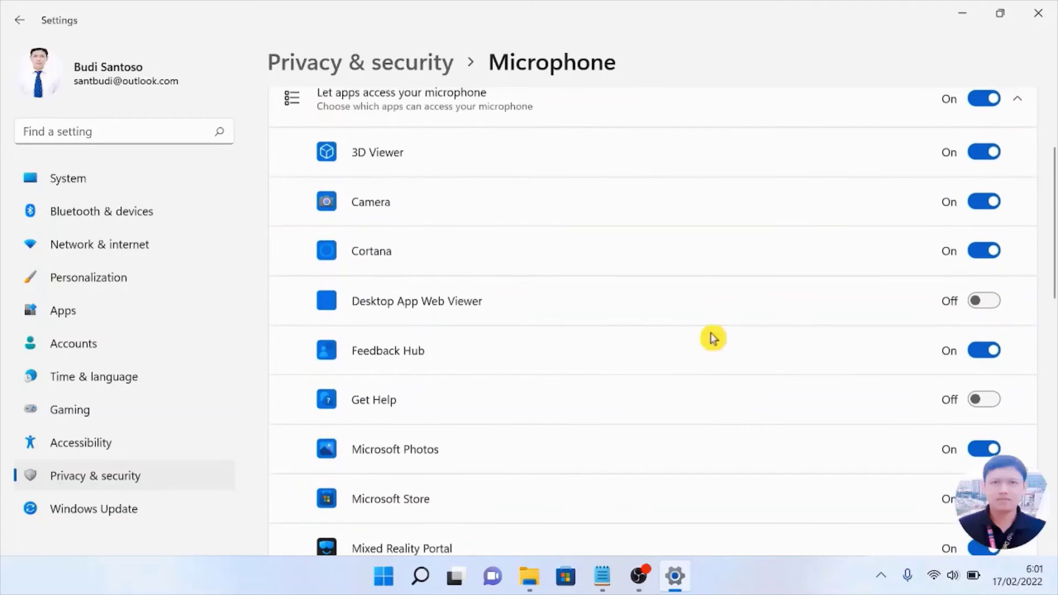
pyautogui.scroll(3, 712, 336)
pyautogui.scroll(-3, 692, 326)
pyautogui.scroll(3, 693, 329)
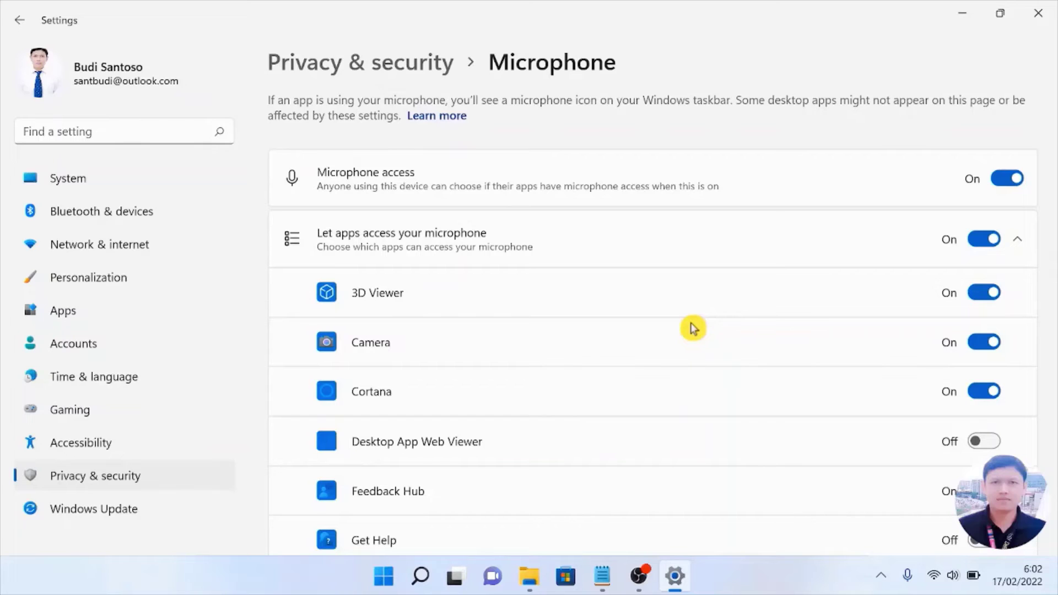
pyautogui.hotkey('alt', 'Left')
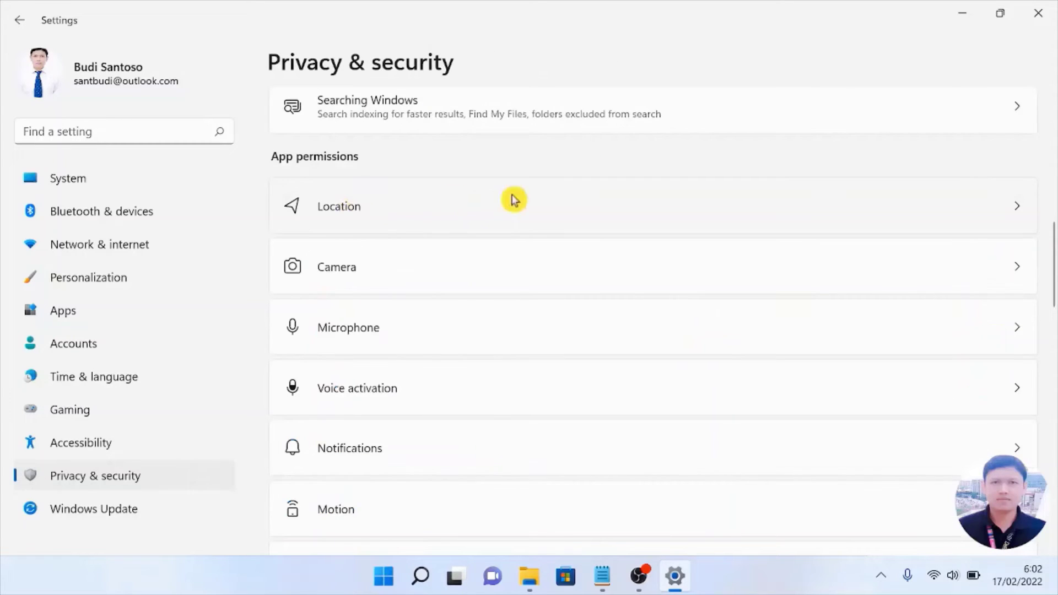
# - Turn off Location services in the Location app permissions of the Privacy & security settings
pyautogui.click(622, 212)
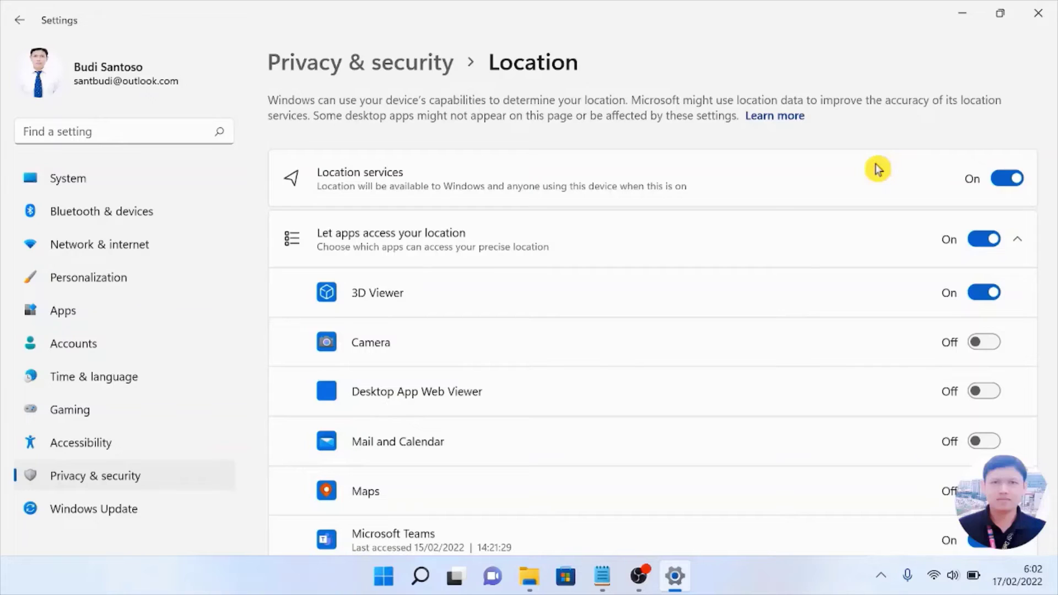
pyautogui.click(1003, 180)
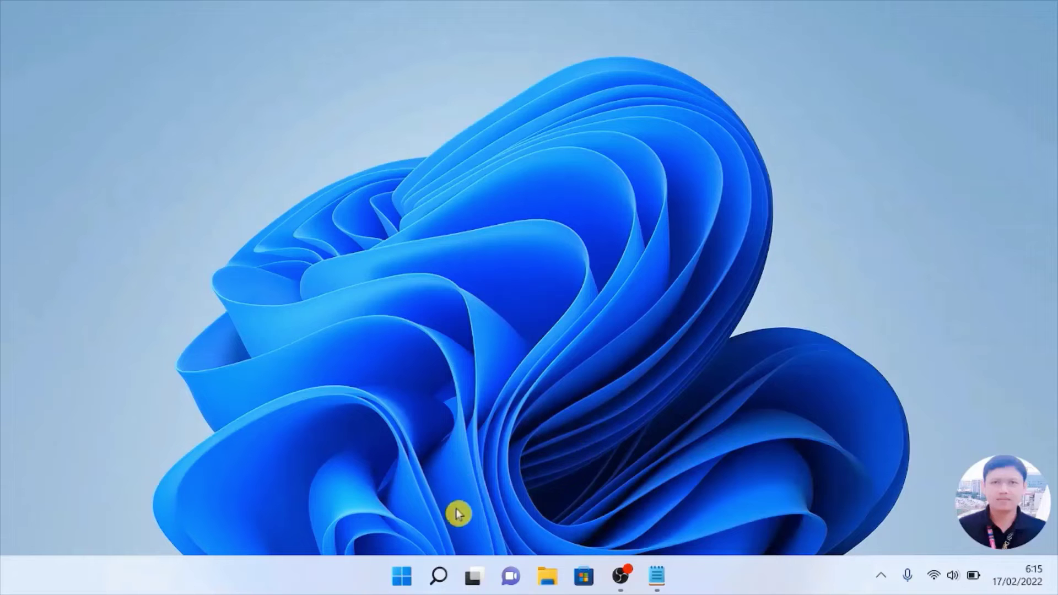
# - Reopen Settings and, under Apps & features, set where to get apps to The Microsoft Store only (Recommended)
pyautogui.click(404, 578)
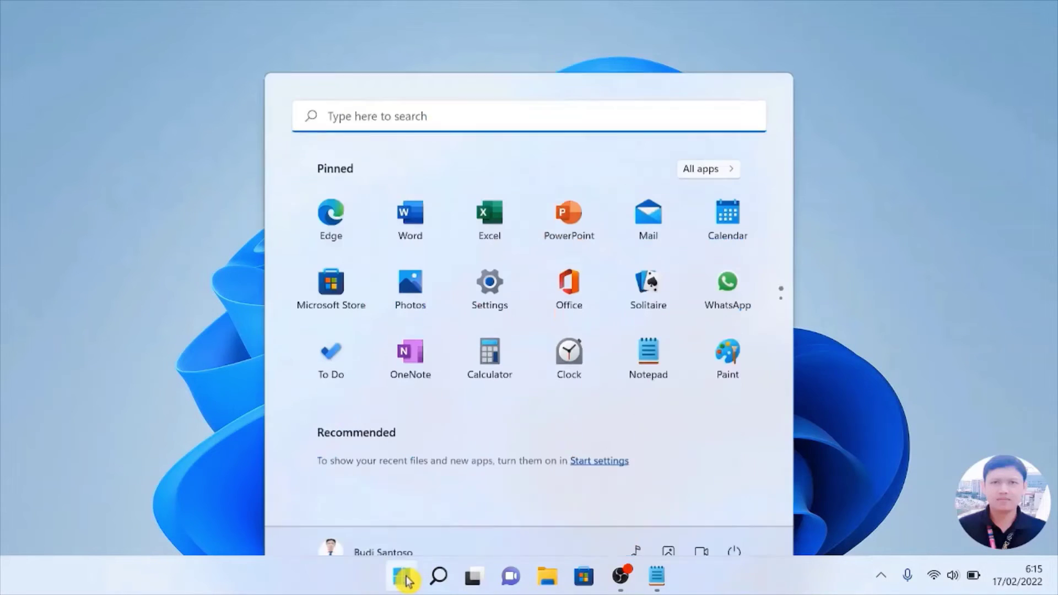
pyautogui.click(490, 257)
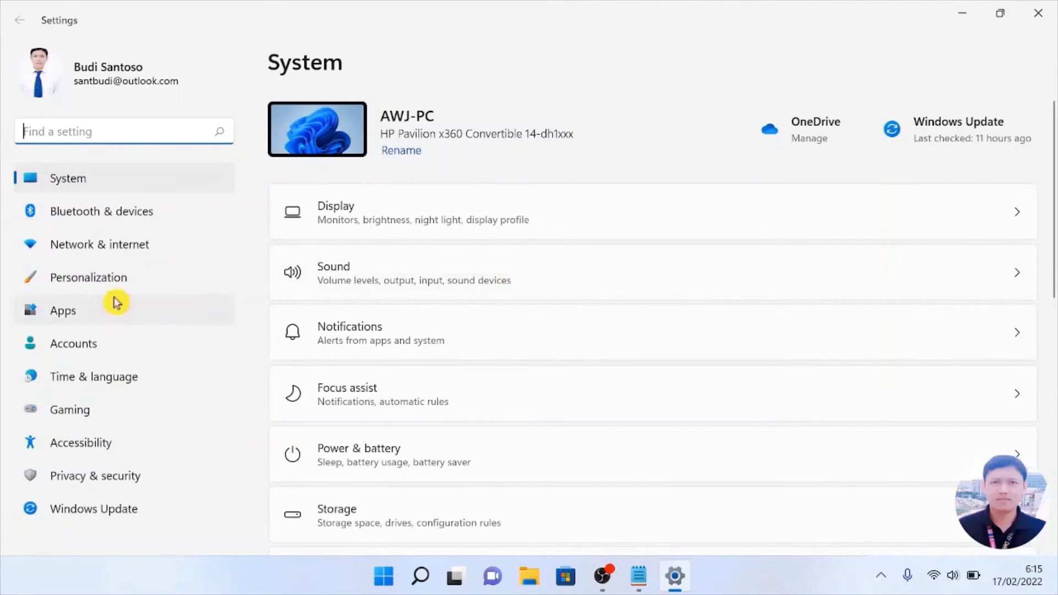
pyautogui.click(63, 317)
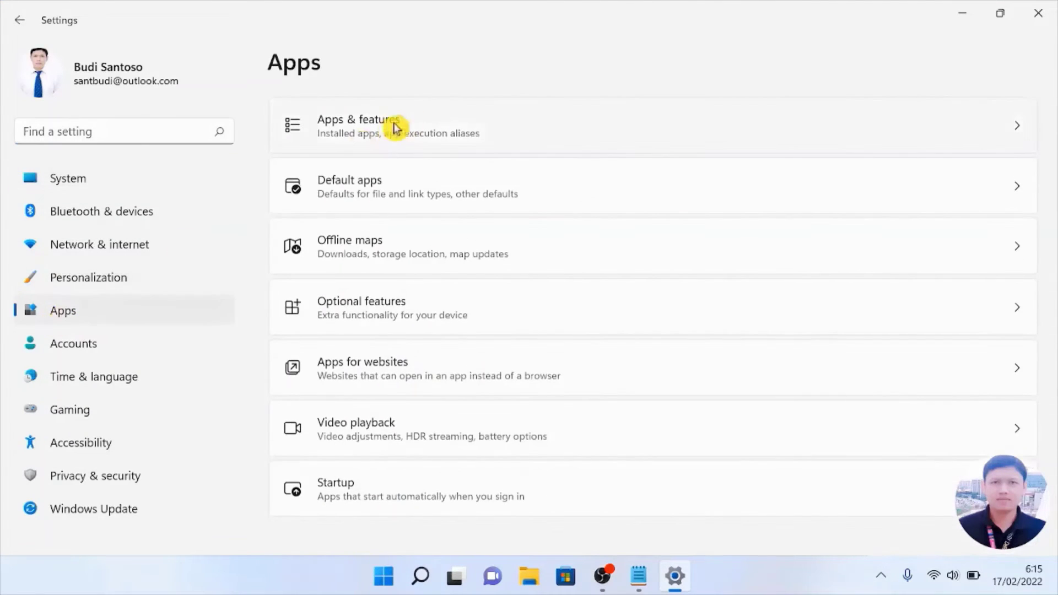
pyautogui.click(428, 124)
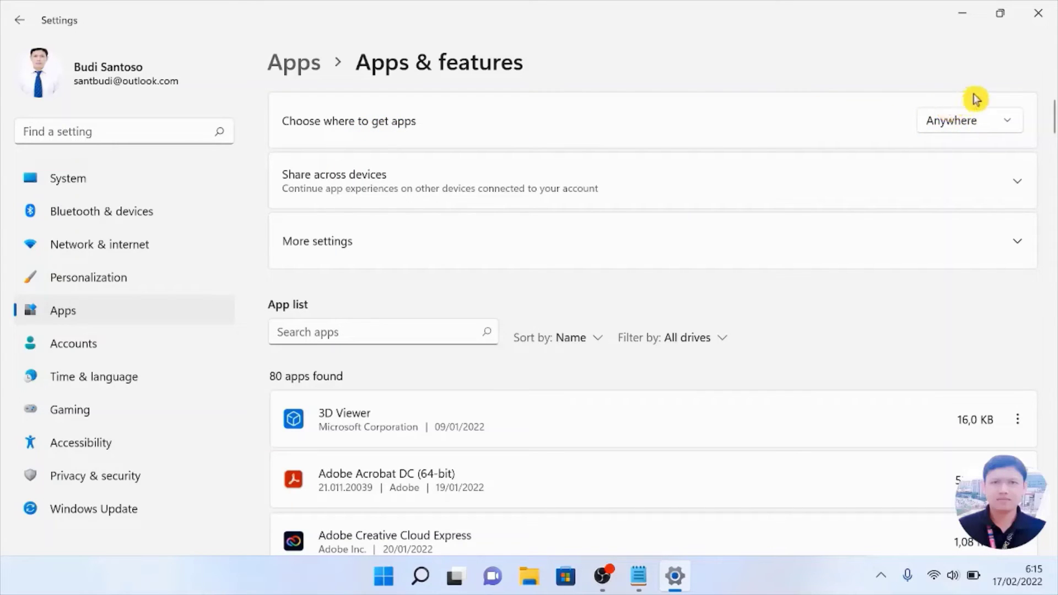
pyautogui.click(1010, 129)
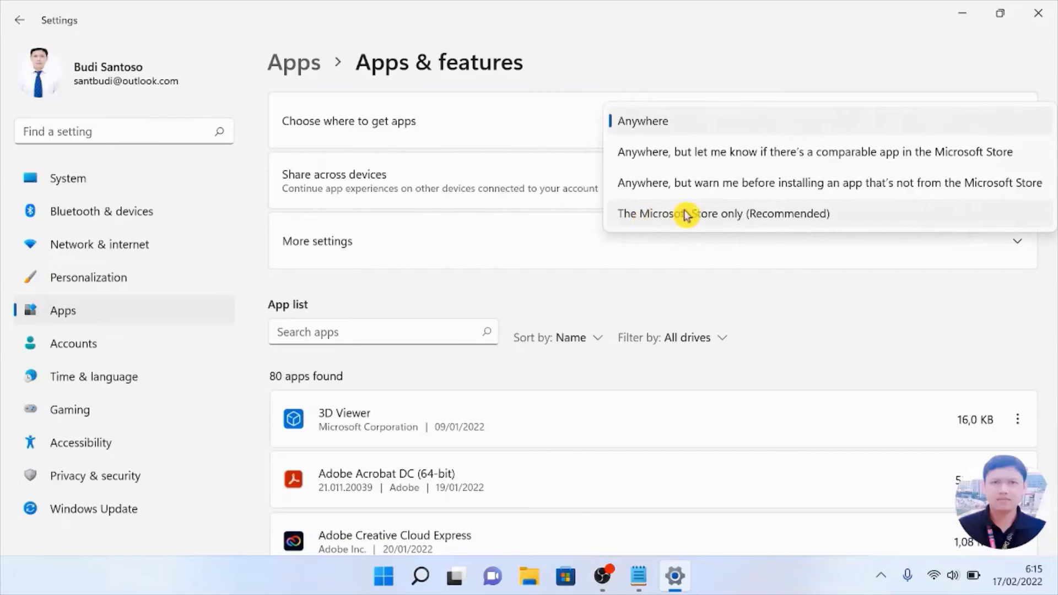
pyautogui.click(731, 220)
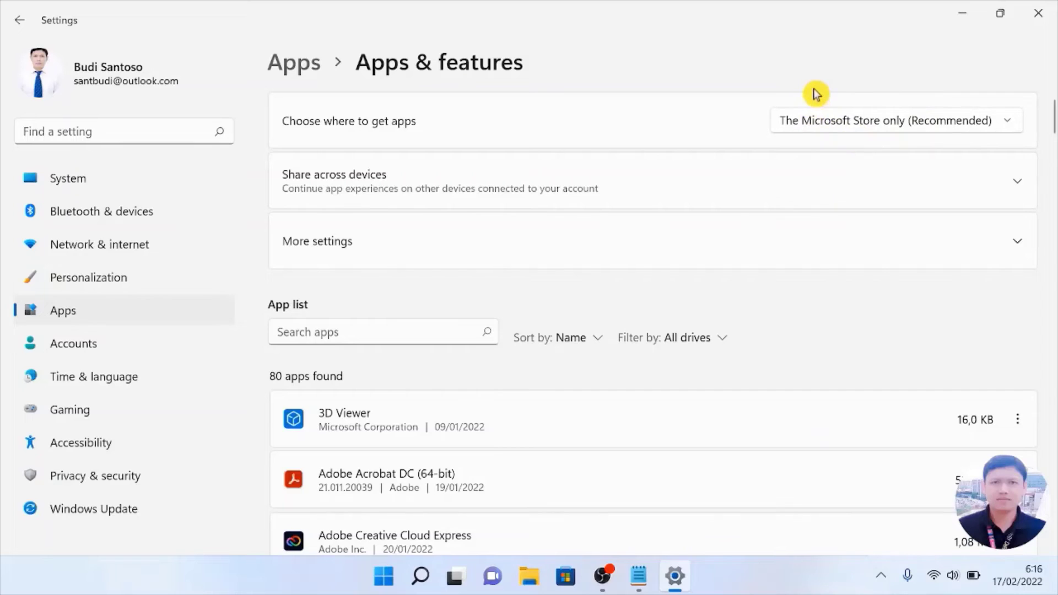
# - Try to run the winamp58_3660_beta_full_en-us installer from Downloads and go to the app recommendation settings it offers
pyautogui.click(528, 576)
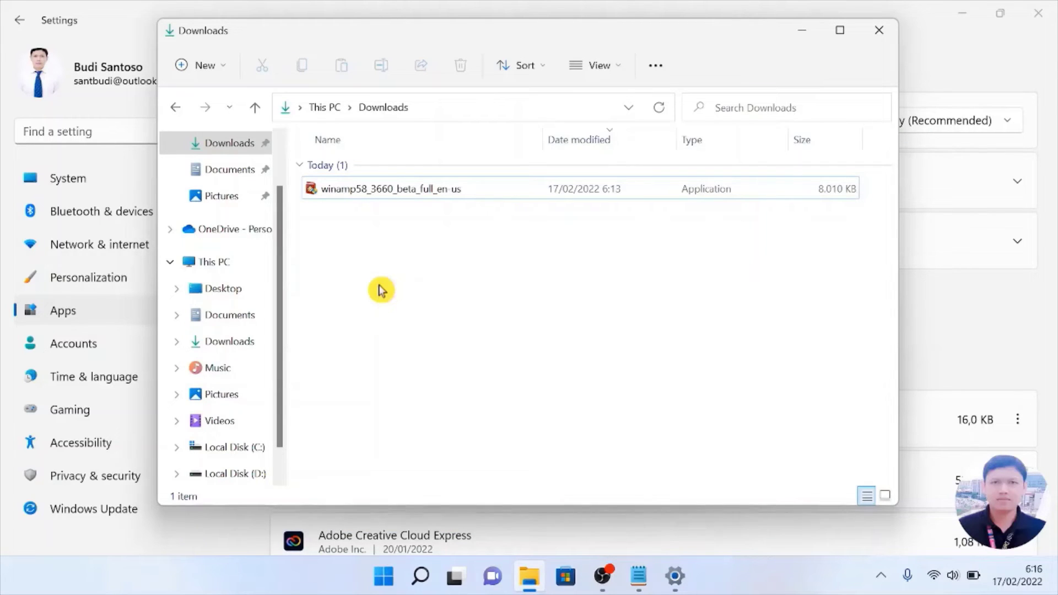
pyautogui.click(342, 193)
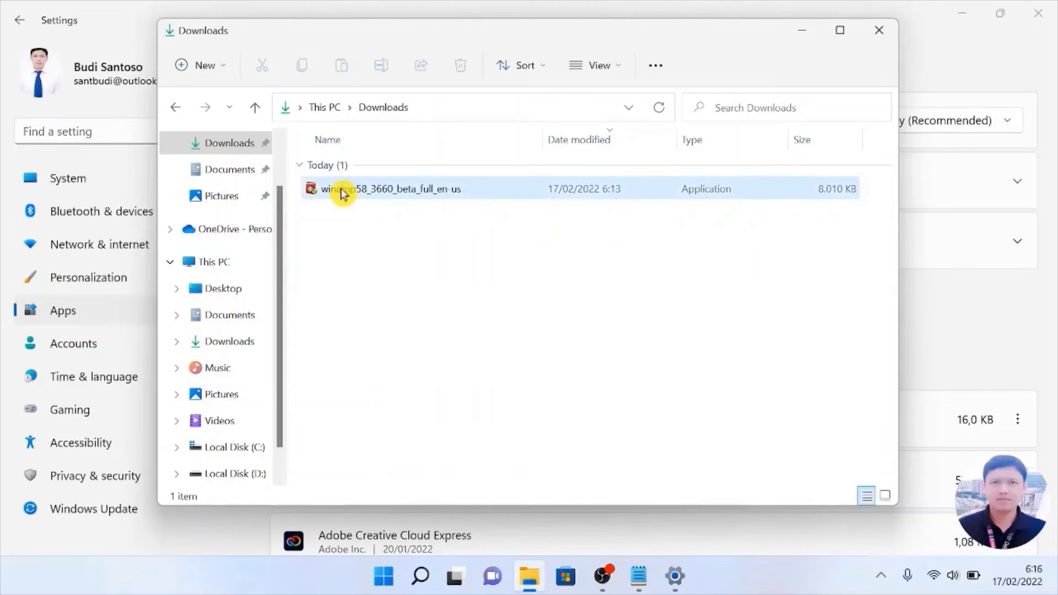
pyautogui.doubleClick(343, 192)
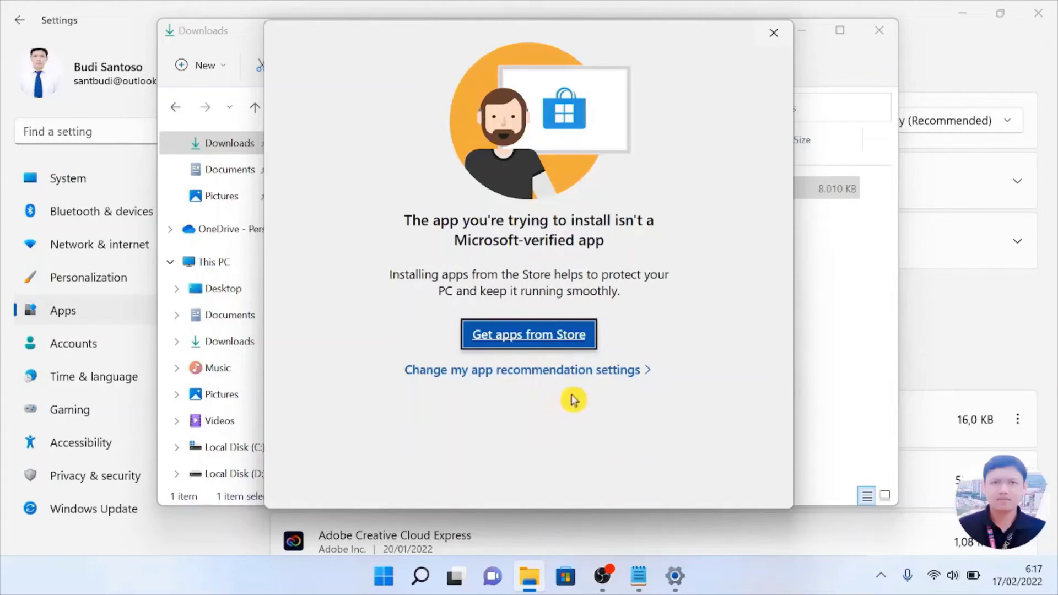
pyautogui.click(618, 379)
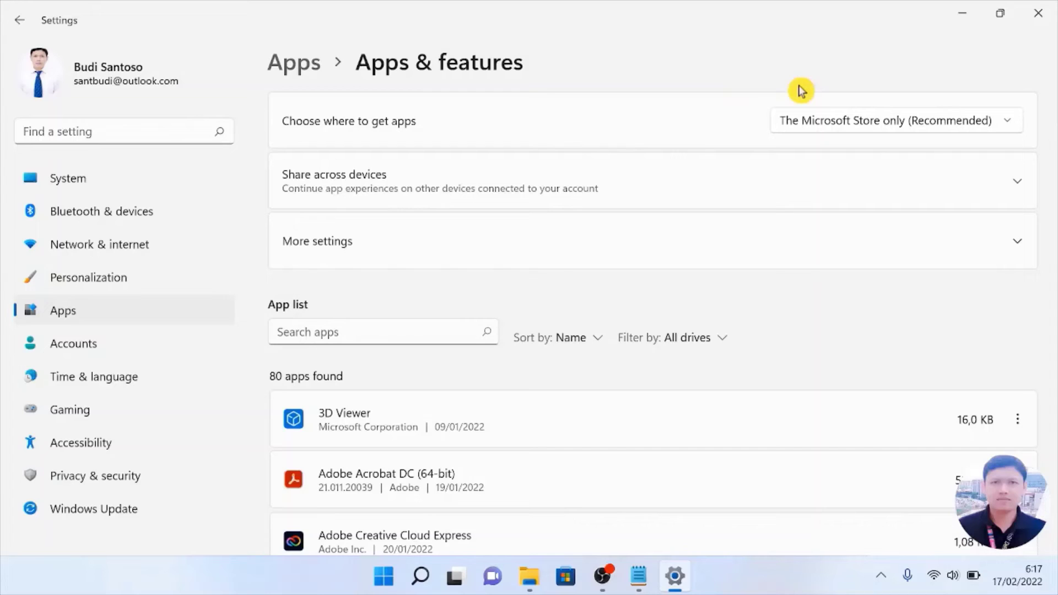
# - Switch the allowed app source to Anywhere and back to The Microsoft Store only (Recommended)
pyautogui.click(1013, 129)
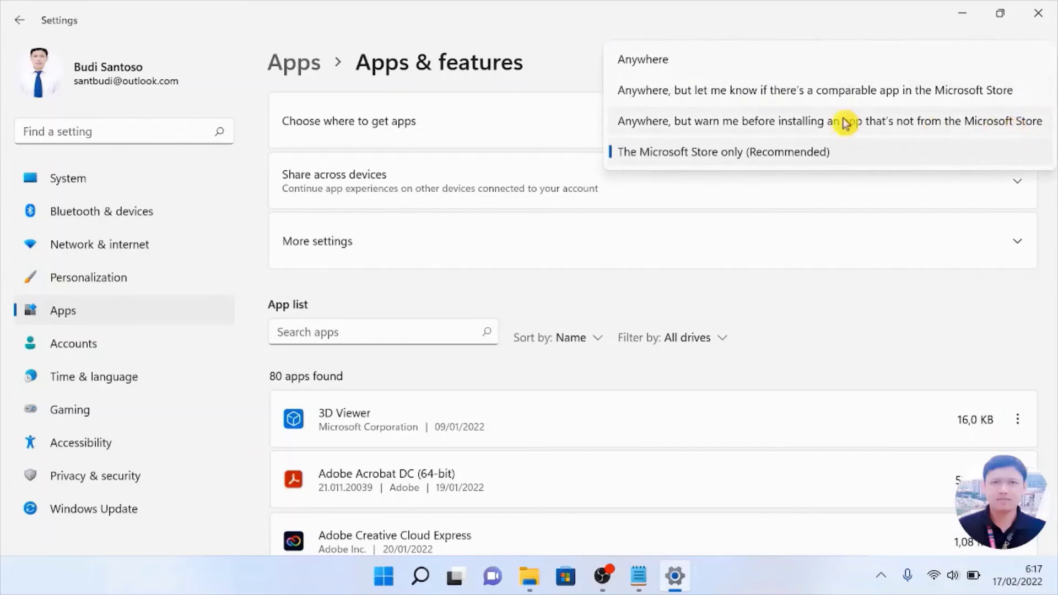
pyautogui.click(657, 65)
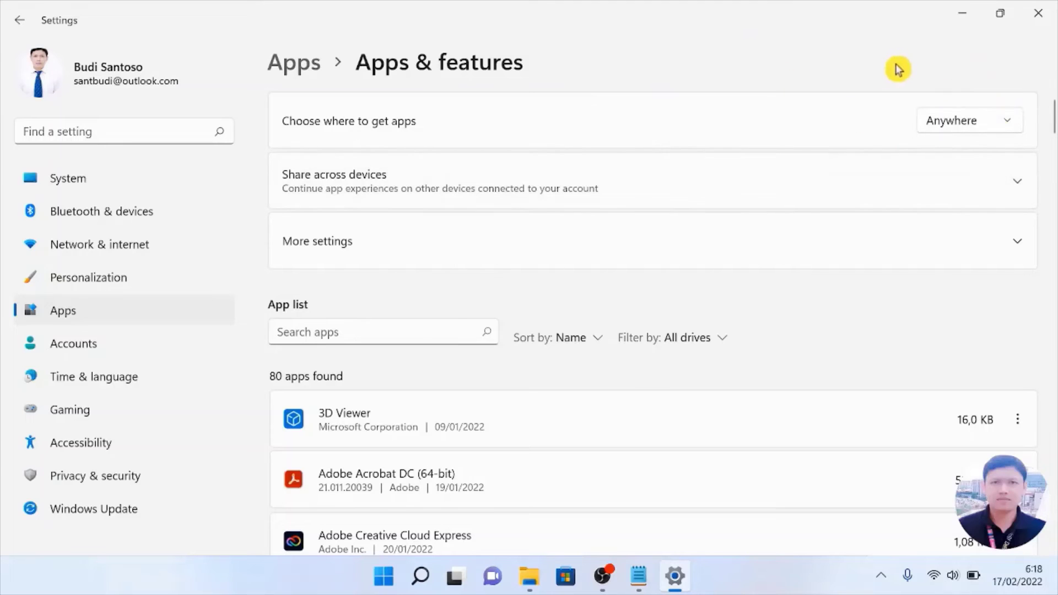
pyautogui.click(1011, 121)
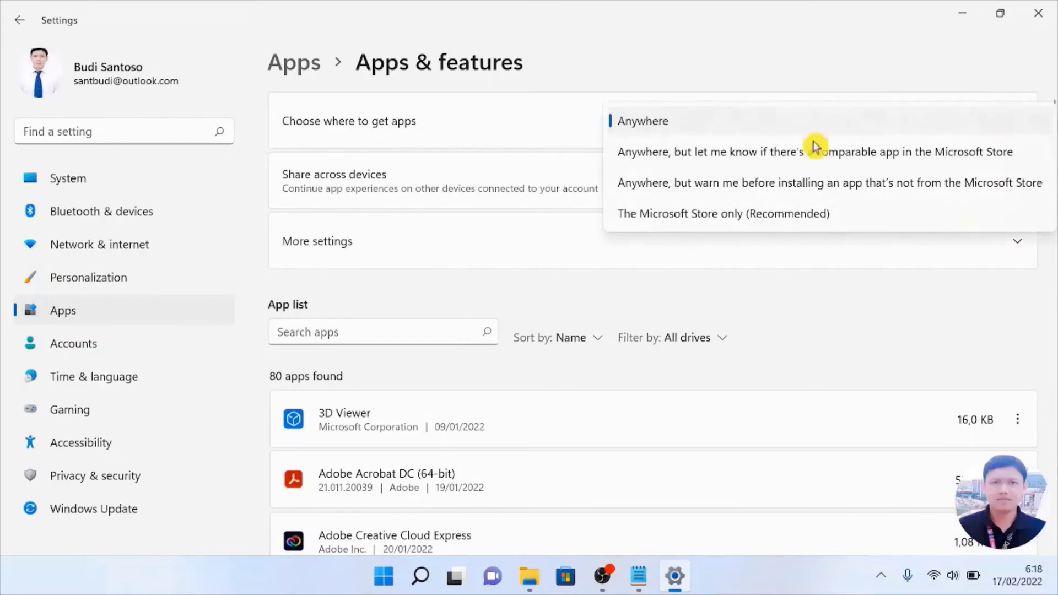
pyautogui.click(765, 215)
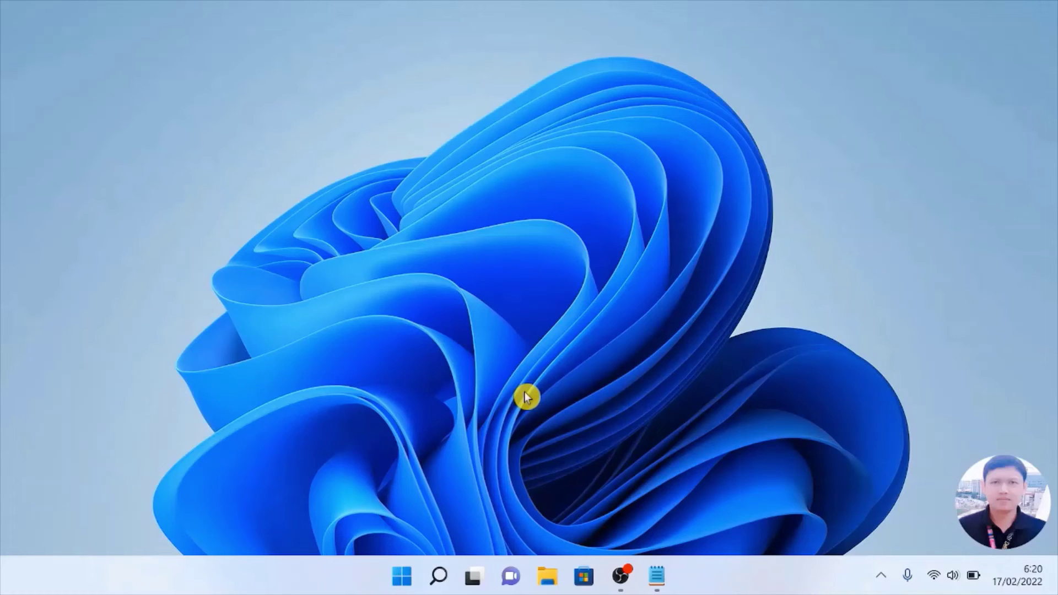
# - Open the Startup page of the Apps settings and review which apps start automatically at sign-in
pyautogui.press('super')
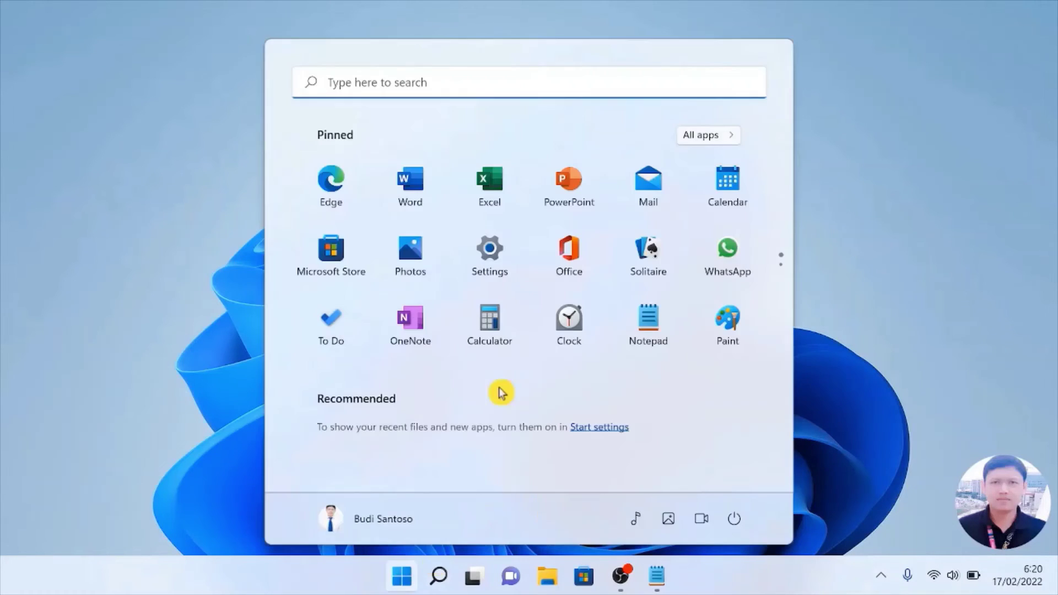
pyautogui.click(491, 258)
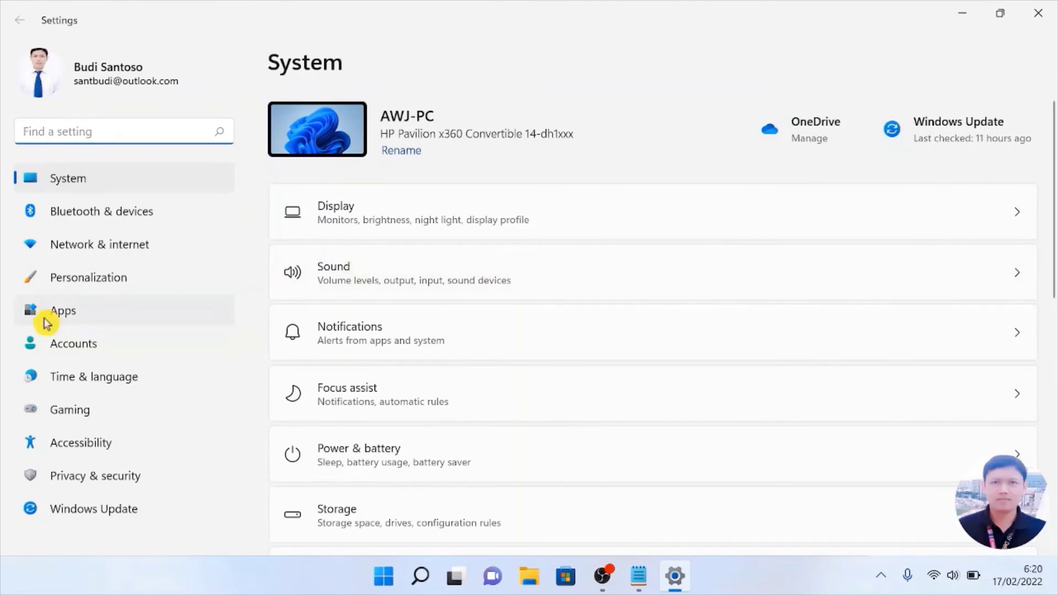
pyautogui.click(74, 316)
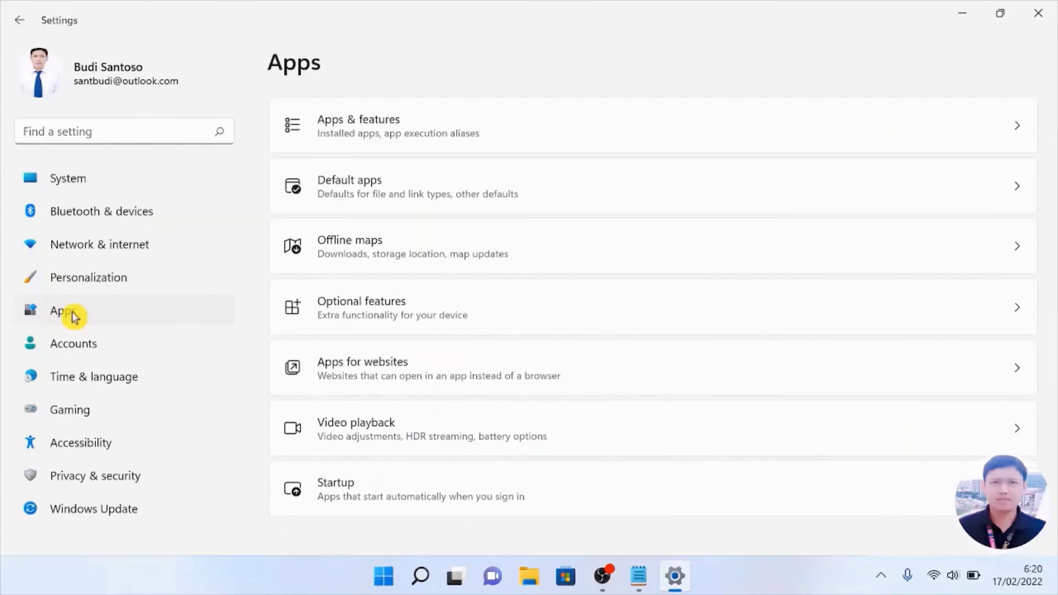
pyautogui.click(350, 496)
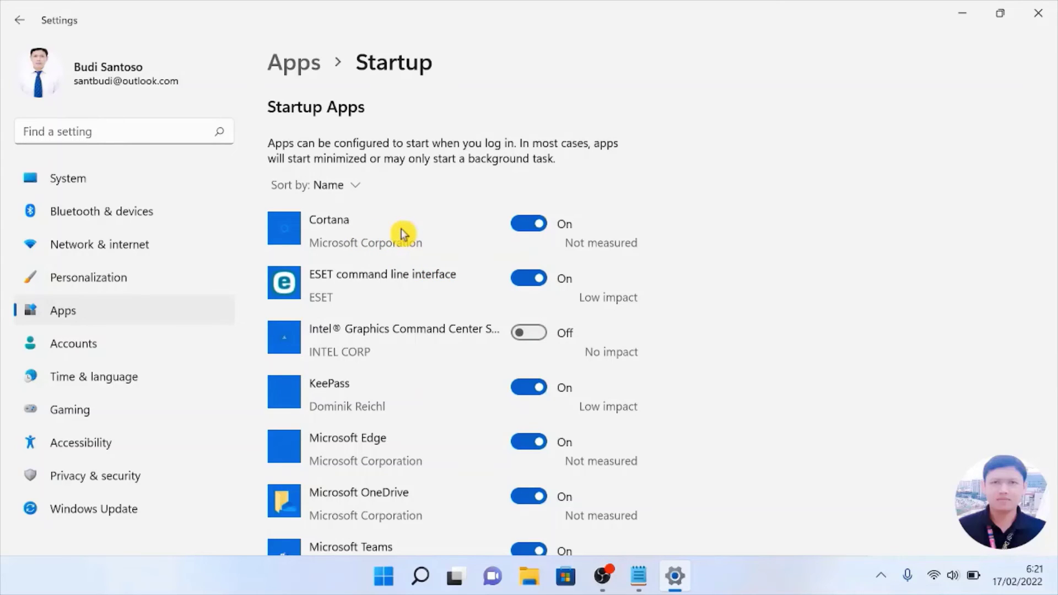
pyautogui.scroll(-5, 413, 253)
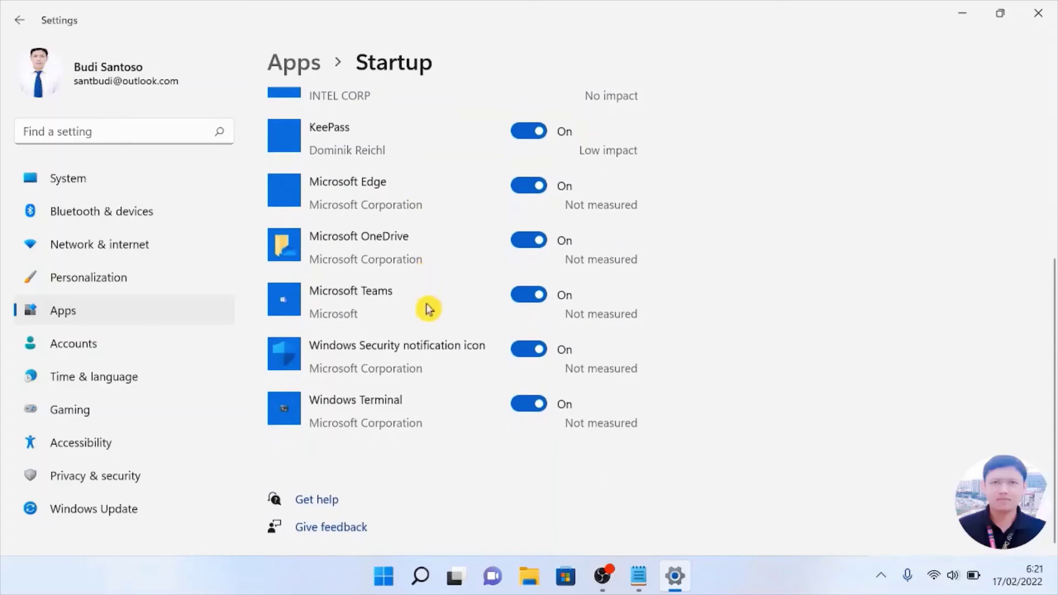
pyautogui.scroll(5, 429, 313)
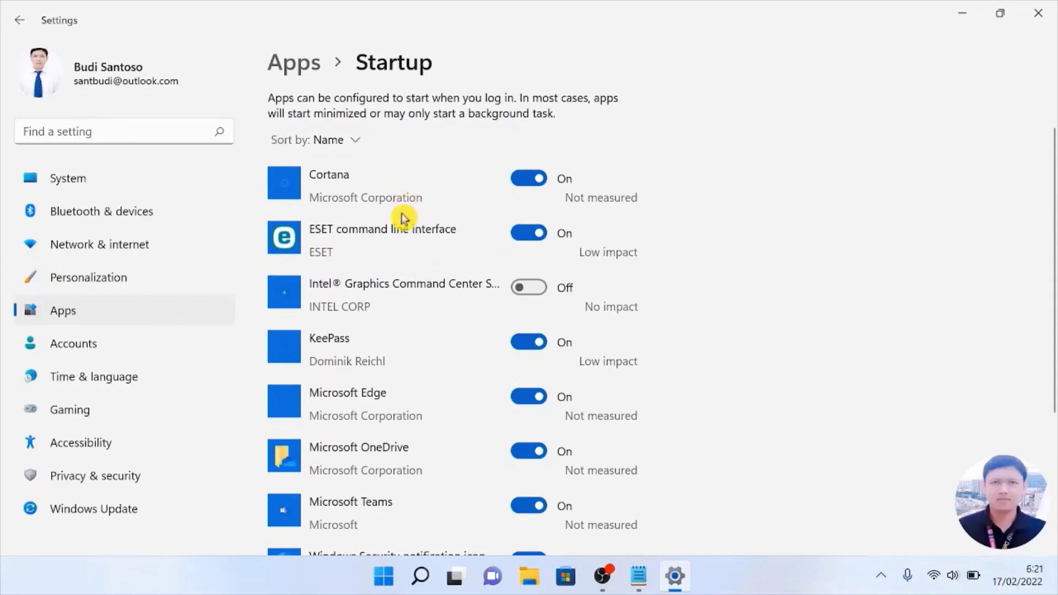
pyautogui.scroll(-5, 392, 208)
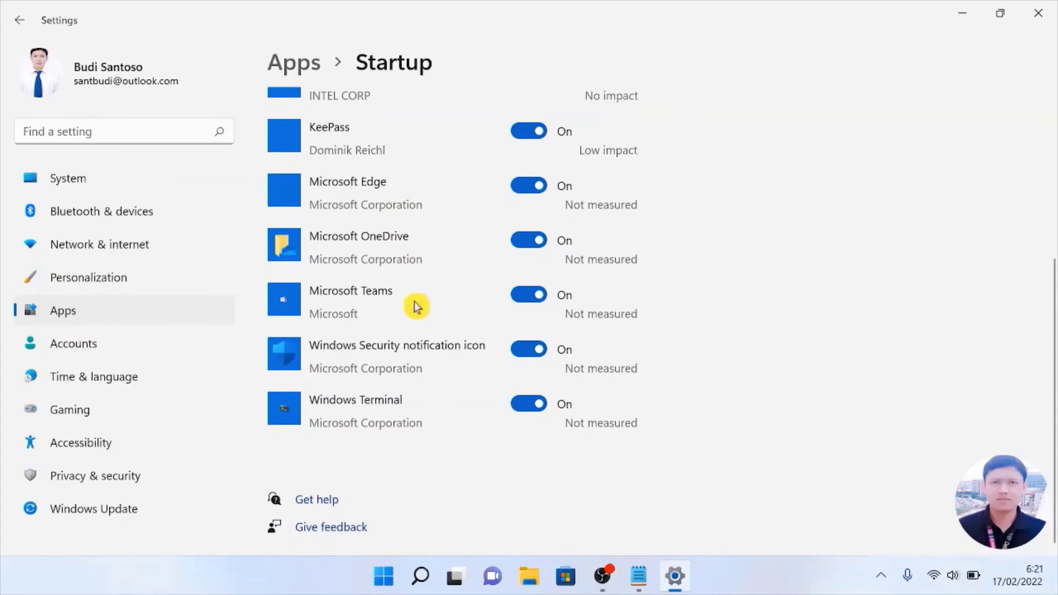
pyautogui.scroll(3, 416, 305)
pyautogui.scroll(2, 414, 305)
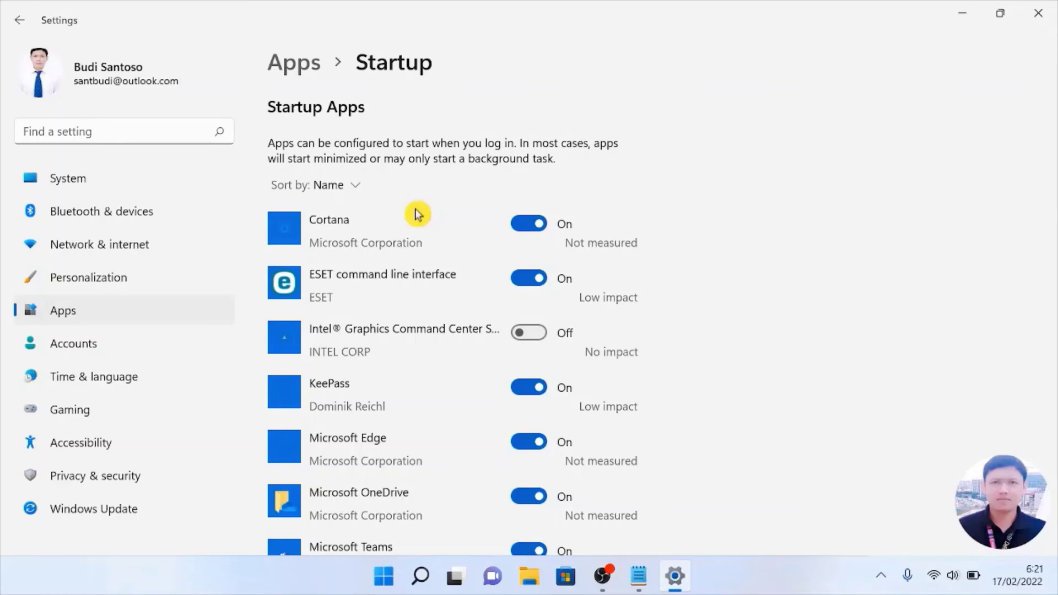
# - Turn off automatic startup for Cortana, KeePass, Microsoft Edge and Microsoft OneDrive
pyautogui.click(520, 222)
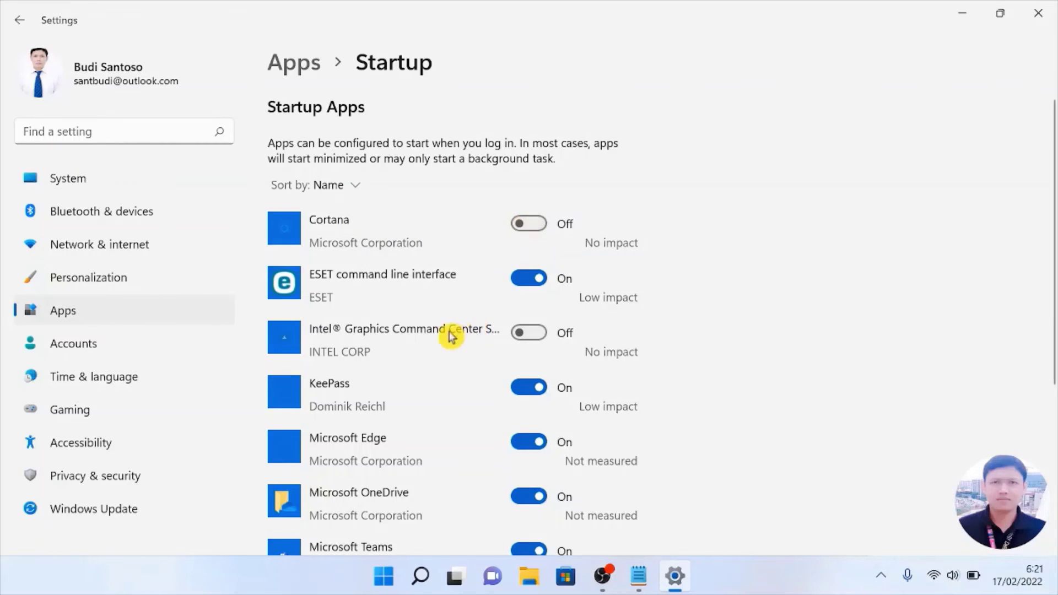
pyautogui.scroll(-3, 487, 294)
pyautogui.click(528, 178)
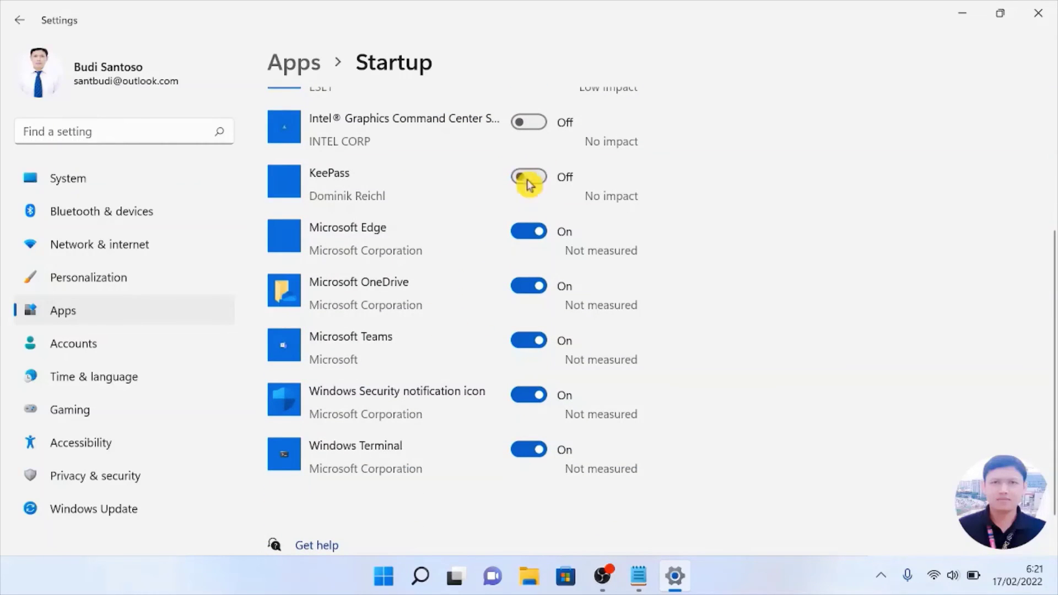
pyautogui.click(528, 235)
pyautogui.click(521, 288)
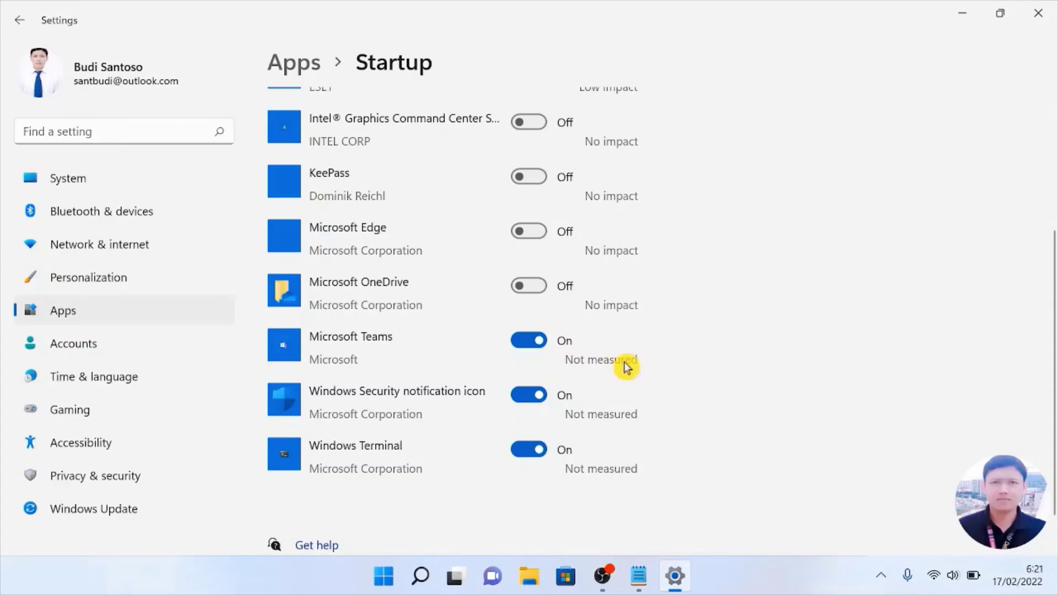
# - Turn off automatic startup for Microsoft Teams, Windows Security notification icon and Windows Terminal
pyautogui.scroll(4, 627, 368)
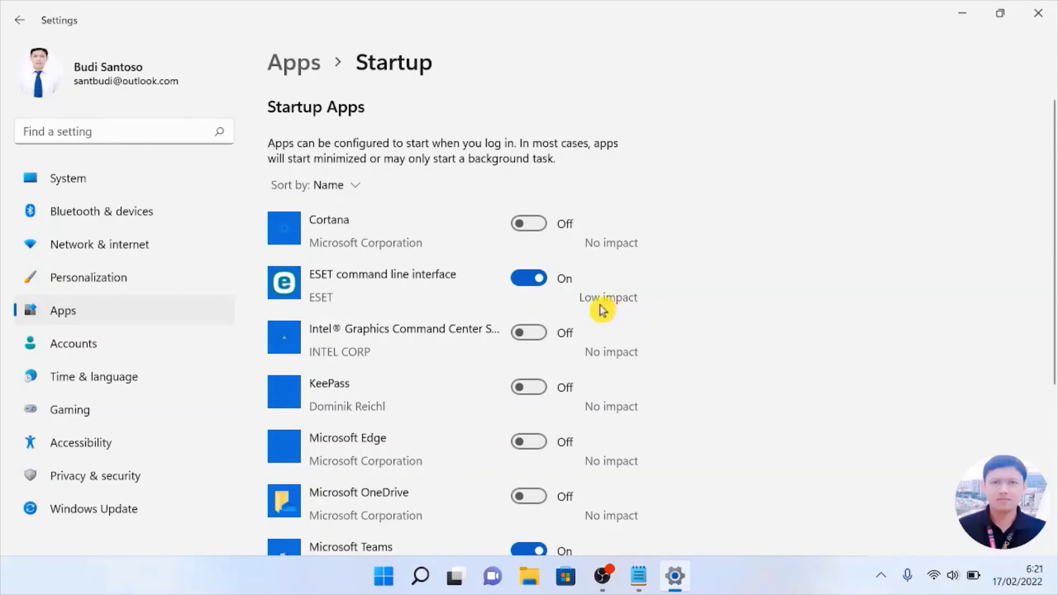
pyautogui.scroll(-5, 609, 244)
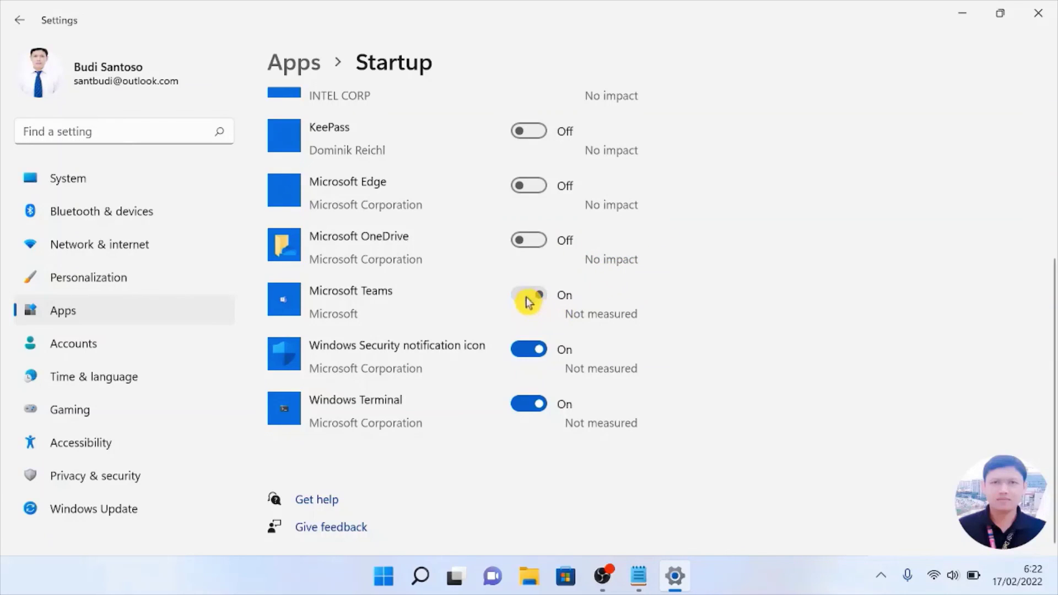
pyautogui.click(522, 402)
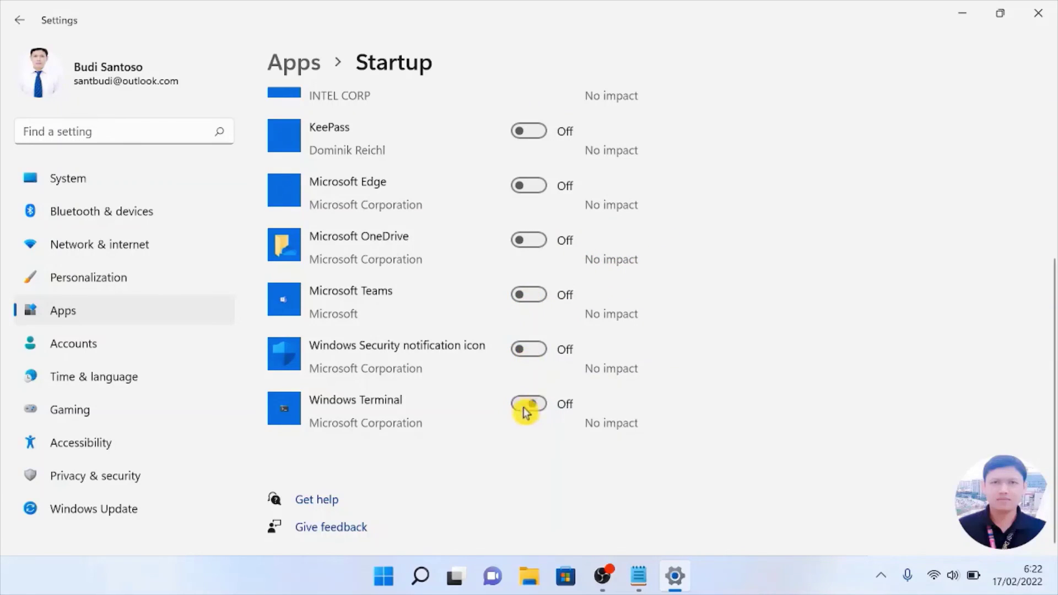